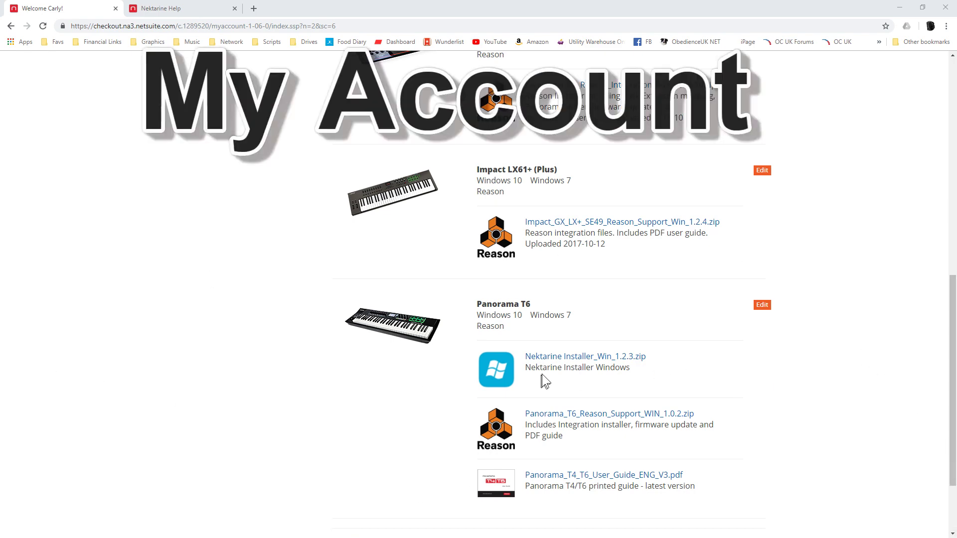
# Download Nektarine Installer_Win_1.2.3.zip for the Panorama T6 and launch Nektarine Installer.exe from the archive
pyautogui.click(556, 358)
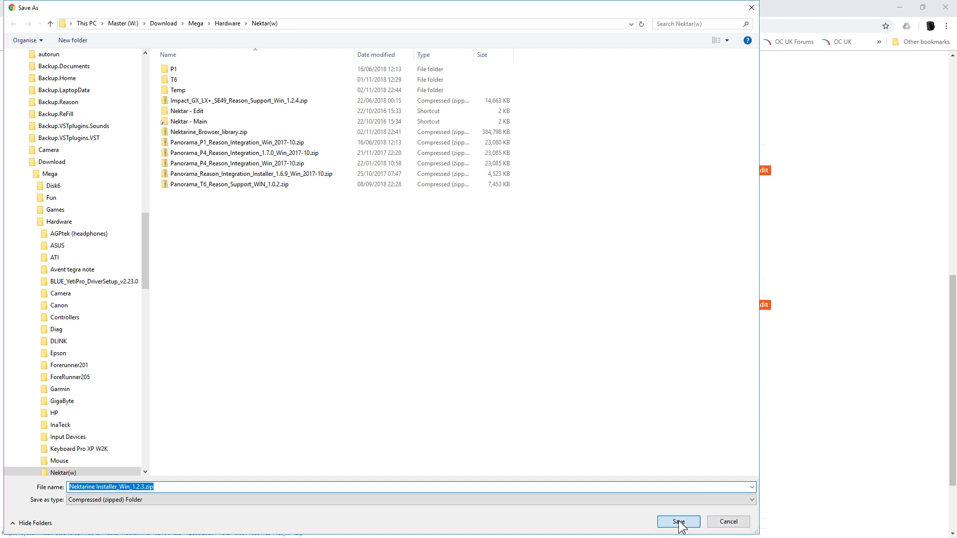
pyautogui.click(685, 522)
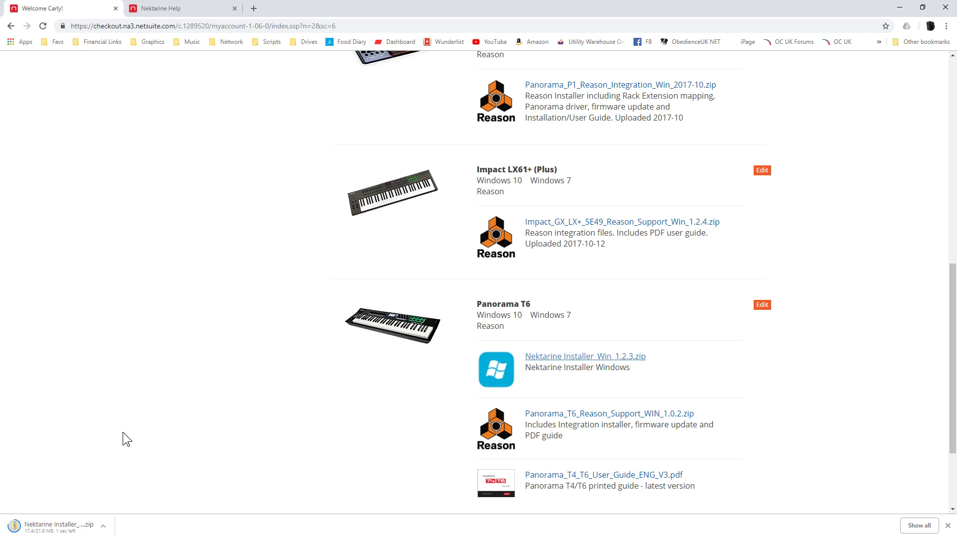
pyautogui.click(102, 528)
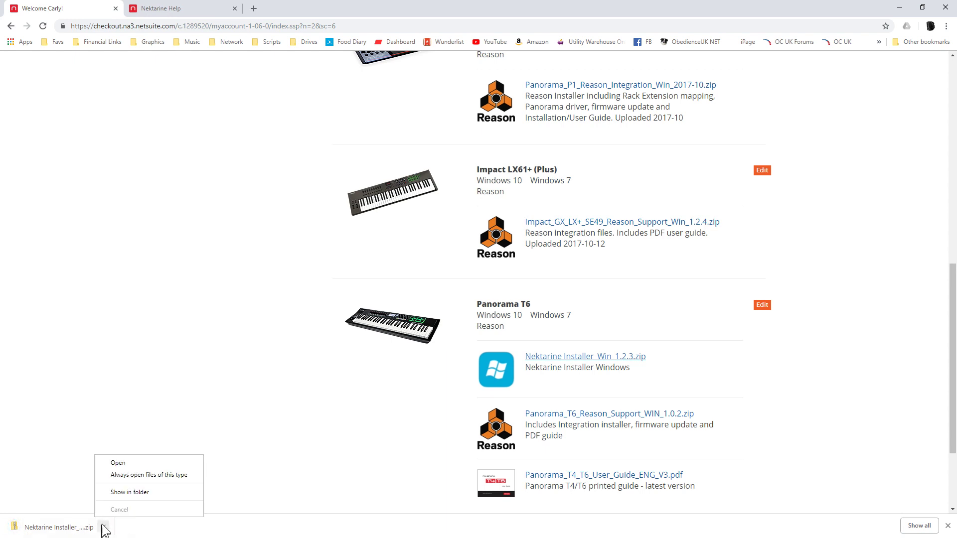
pyautogui.click(133, 461)
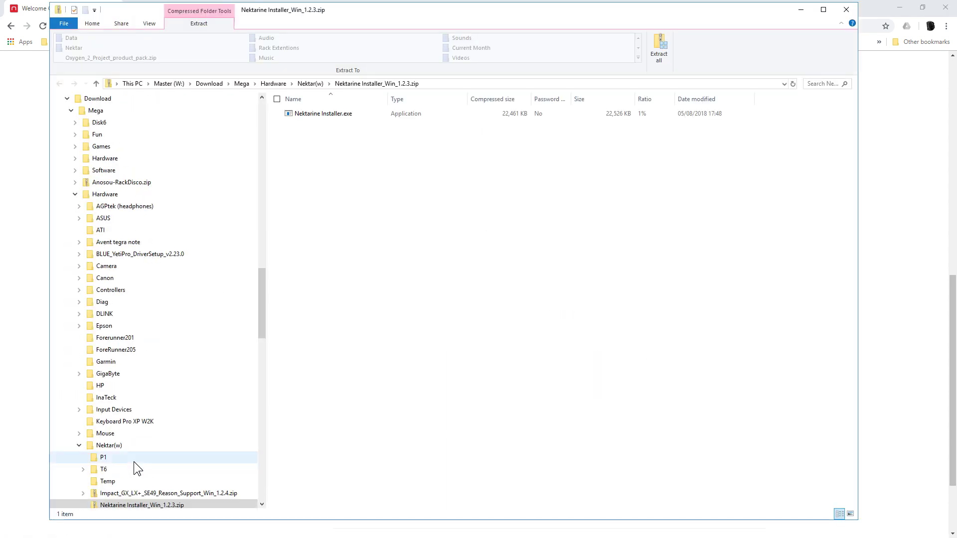
pyautogui.click(333, 118)
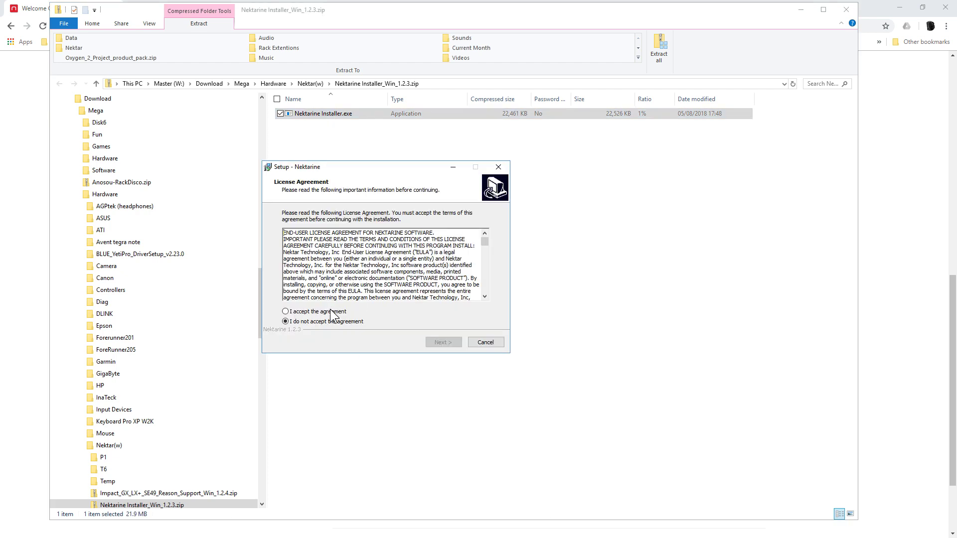
# Accept the license agreement and confirm the install folder and the 64-bit VST2 plugin directory for Nektarine
pyautogui.click(332, 313)
pyautogui.click(440, 341)
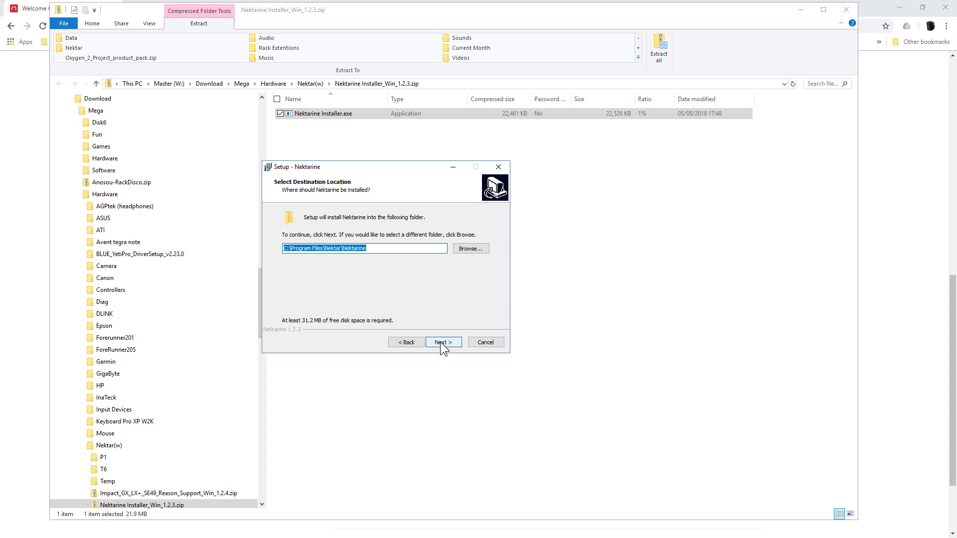
pyautogui.click(440, 342)
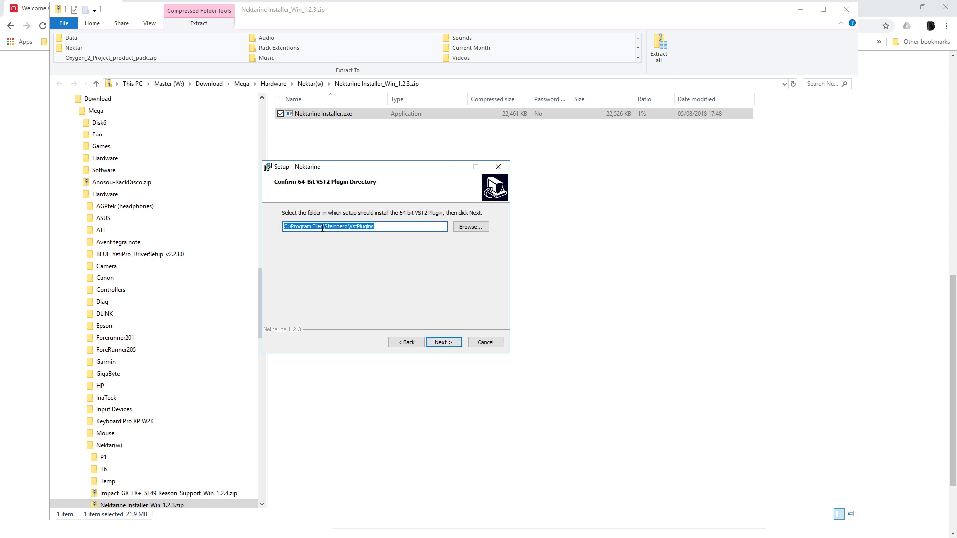
pyautogui.click(326, 225)
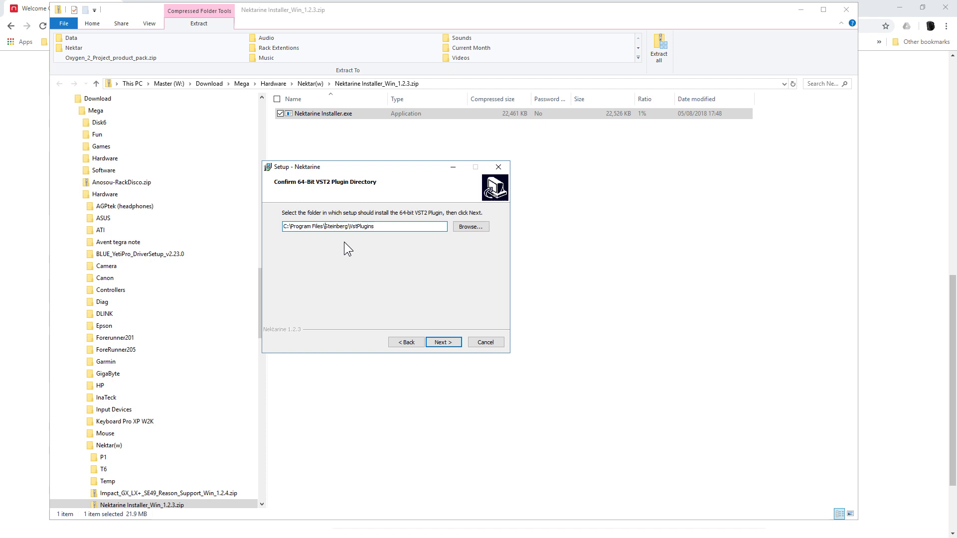
pyautogui.press('Delete')
pyautogui.click(442, 342)
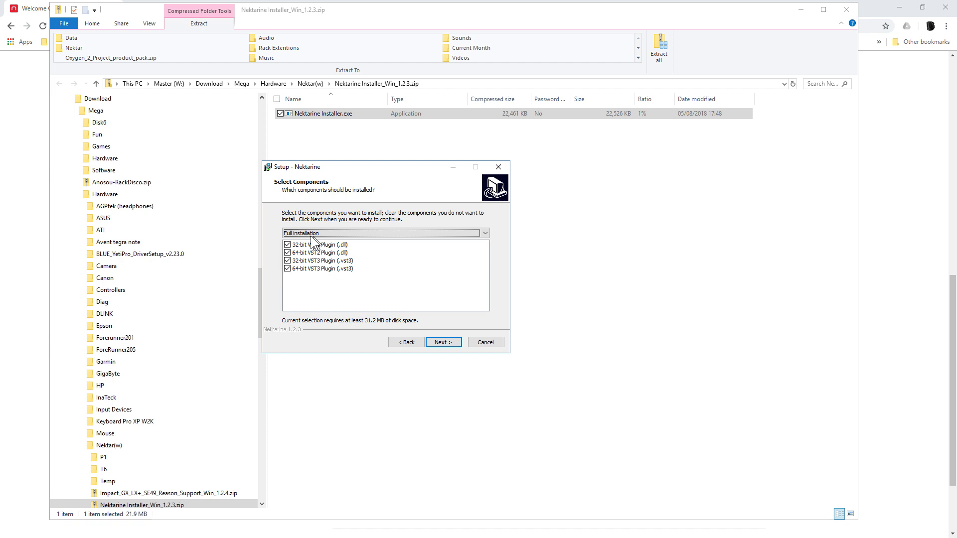
# Install only the 64-bit VST2 Plugin component with the offered Start Menu folder and finish the setup
pyautogui.click(288, 268)
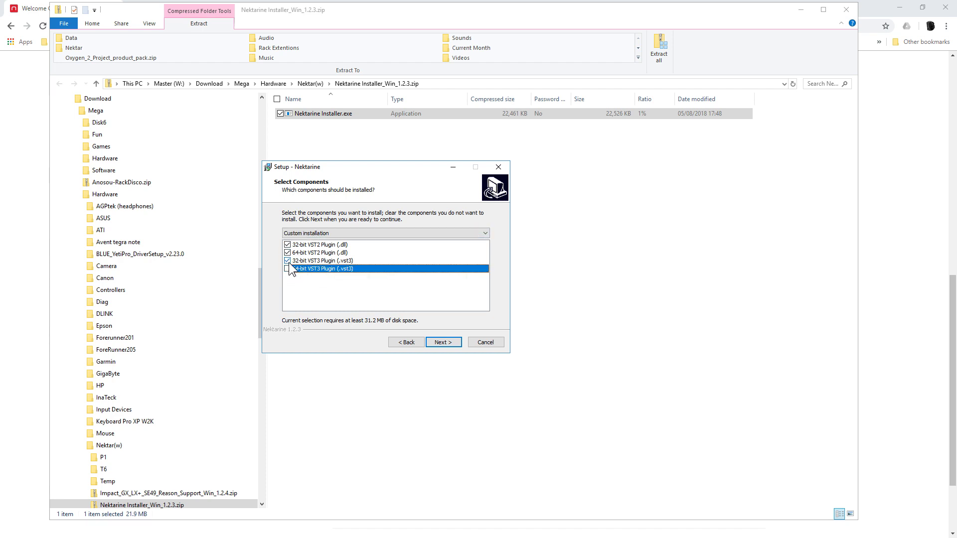
pyautogui.click(288, 260)
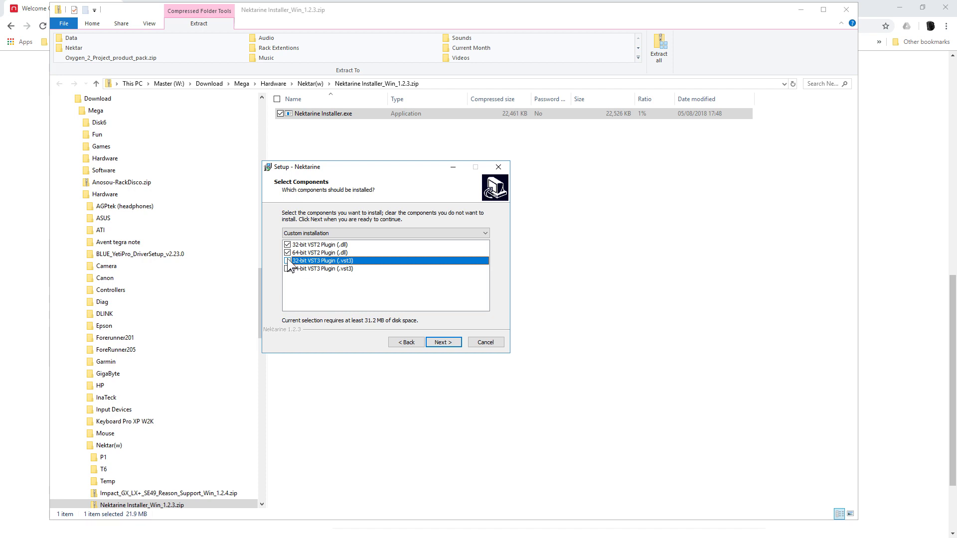
pyautogui.click(287, 245)
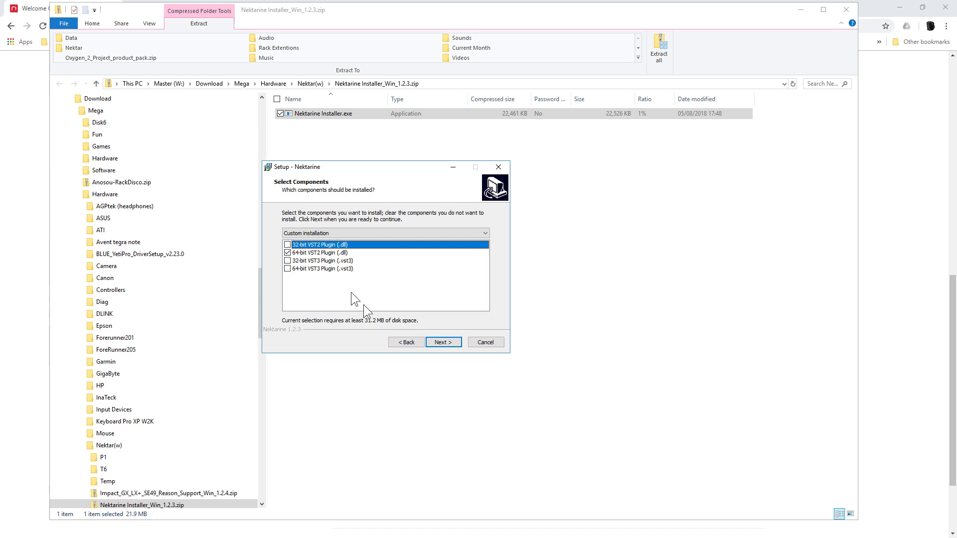
pyautogui.click(442, 342)
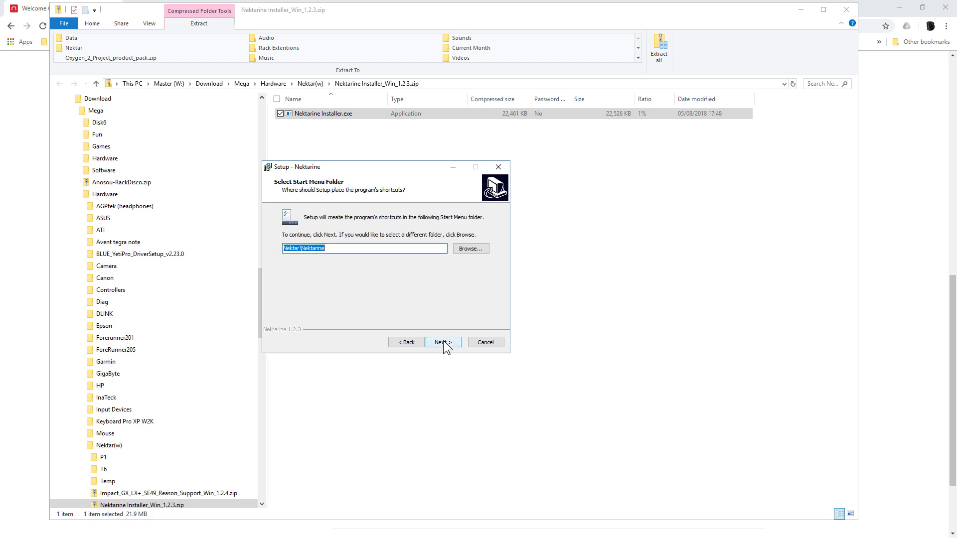
pyautogui.click(442, 342)
pyautogui.click(443, 342)
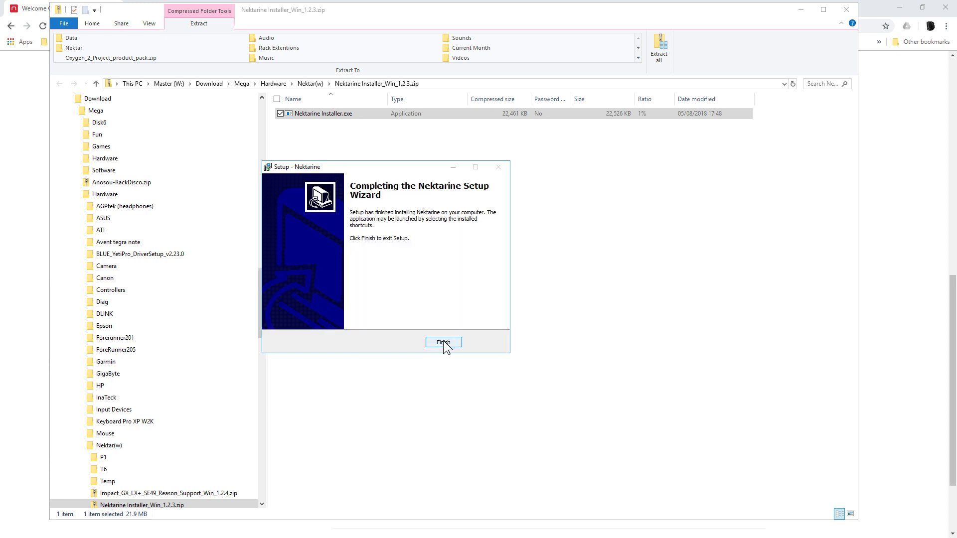
pyautogui.click(444, 343)
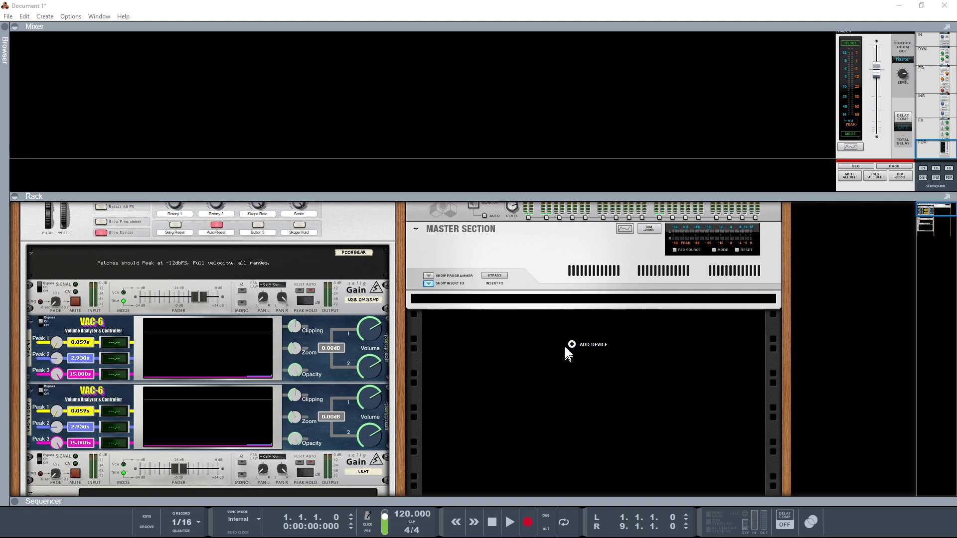
# In Reason, add Nektar's Nektarine instrument to the empty rack space below the Master Section
pyautogui.rightClick(572, 342)
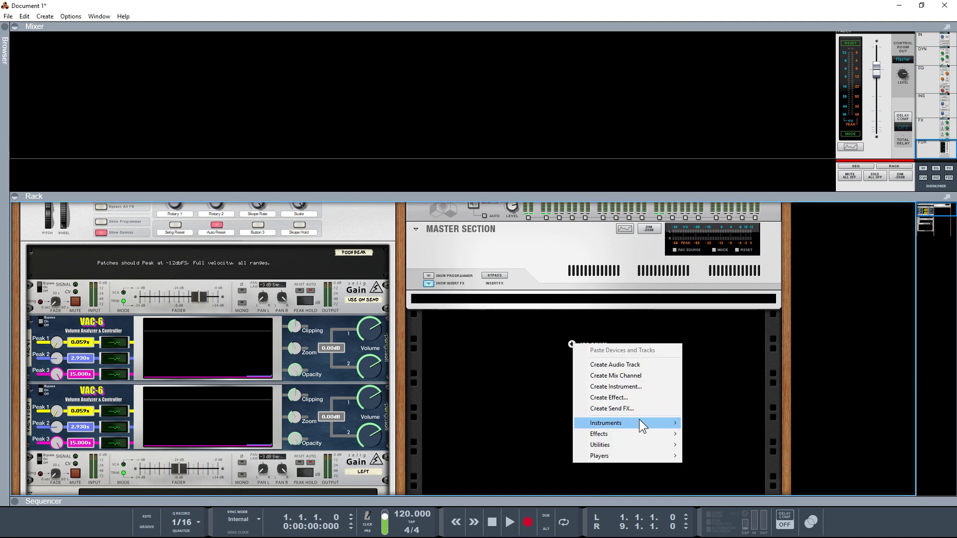
pyautogui.moveTo(647, 426)
pyautogui.moveTo(727, 427)
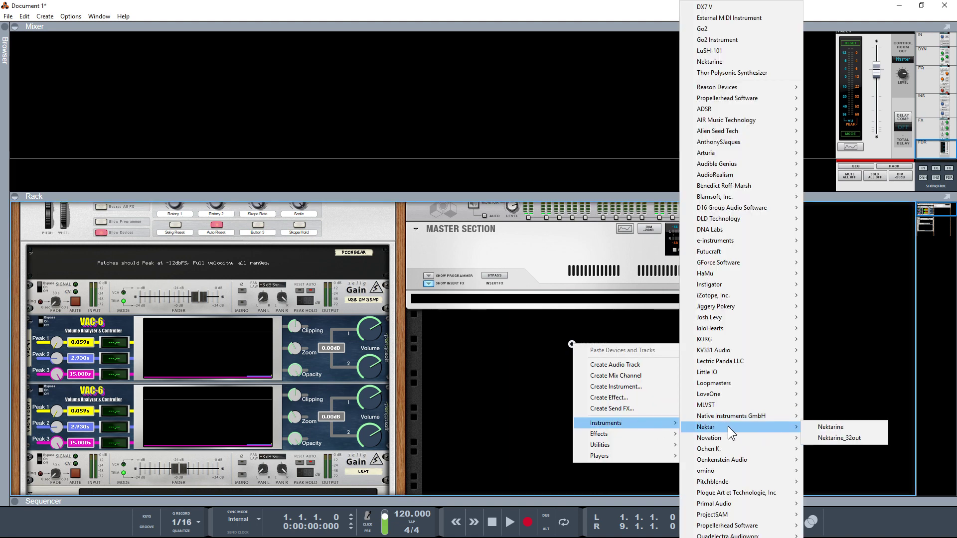
pyautogui.click(845, 425)
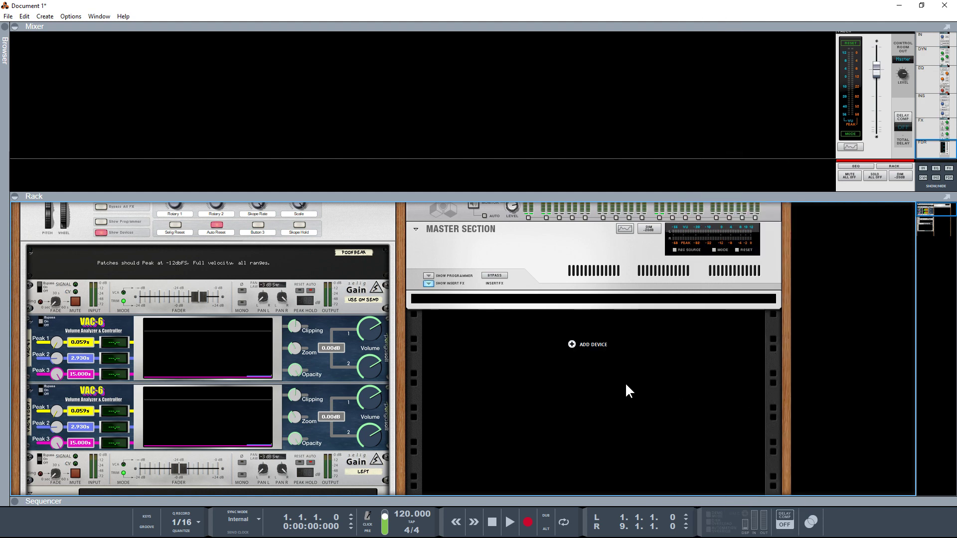
pyautogui.click(656, 386)
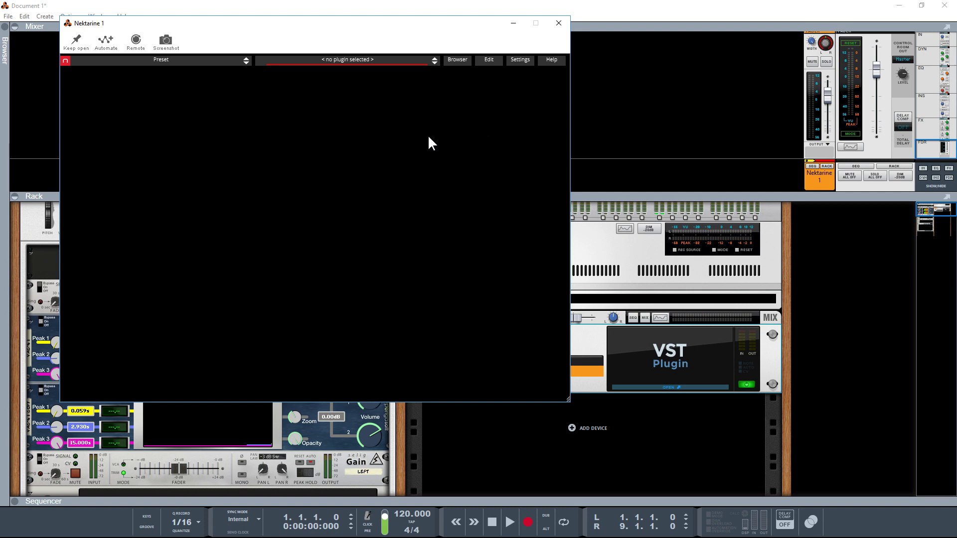
# Start a scan for new or updated VST plug-ins from Nektarine's settings
pyautogui.click(520, 62)
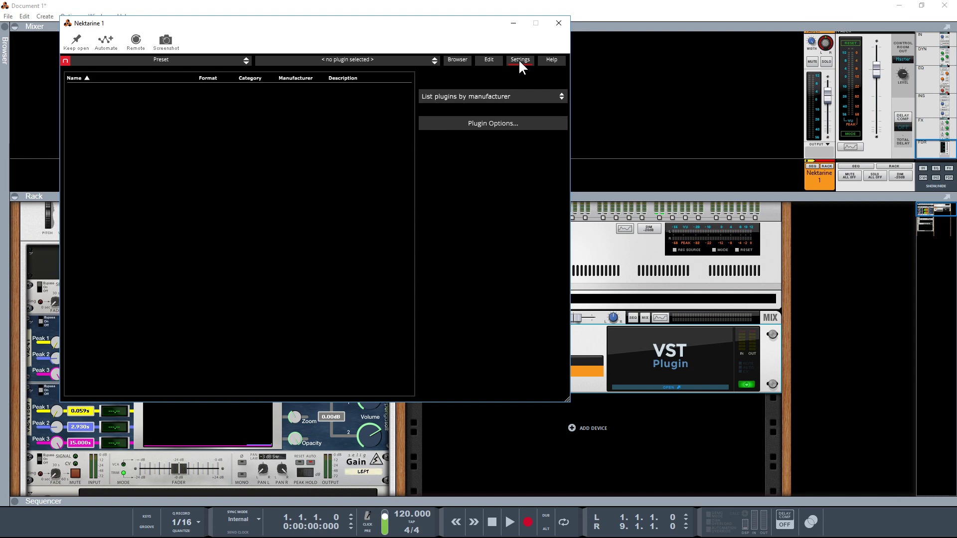
pyautogui.click(496, 127)
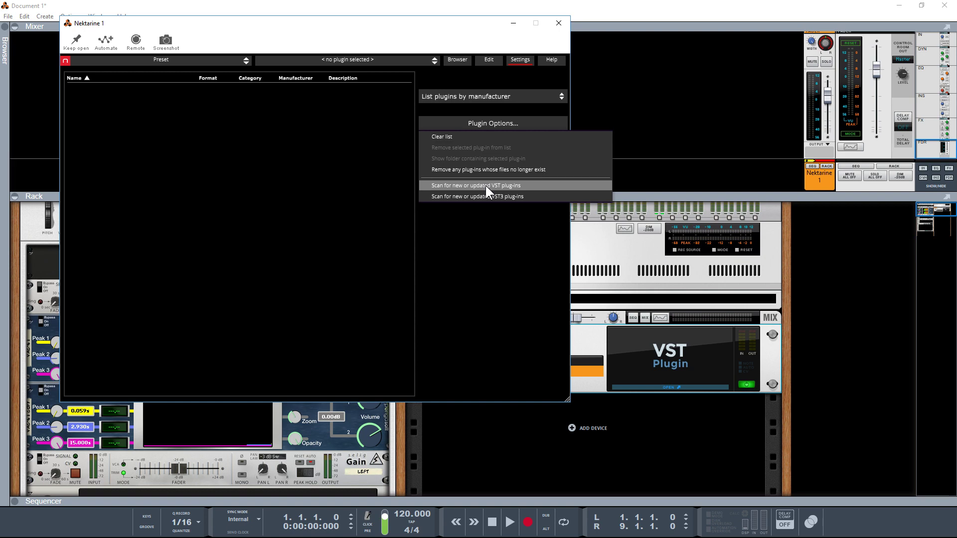
pyautogui.click(486, 190)
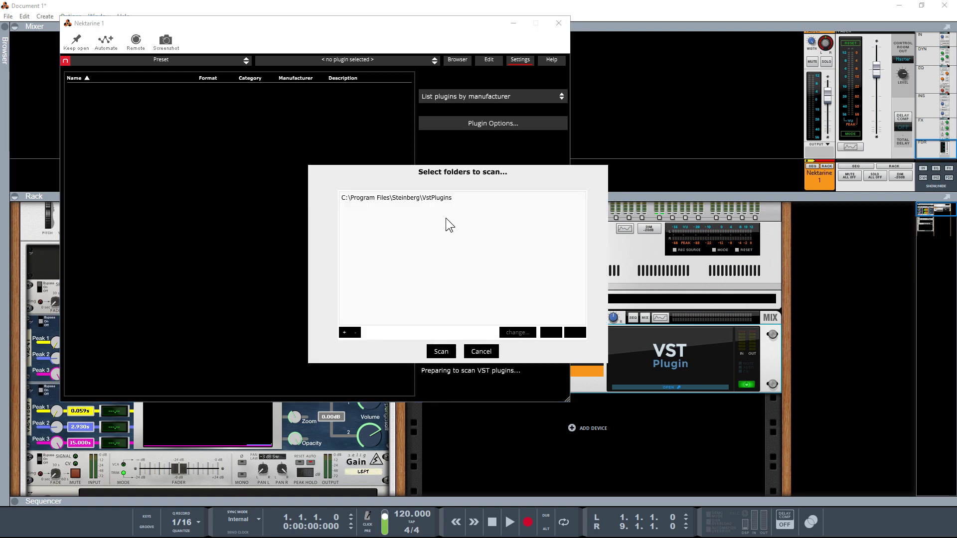
# Change the scan folder C:\Program Files\Steinberg\VstPlugins by browsing This PC for the plug-in folder and confirming it
pyautogui.click(435, 208)
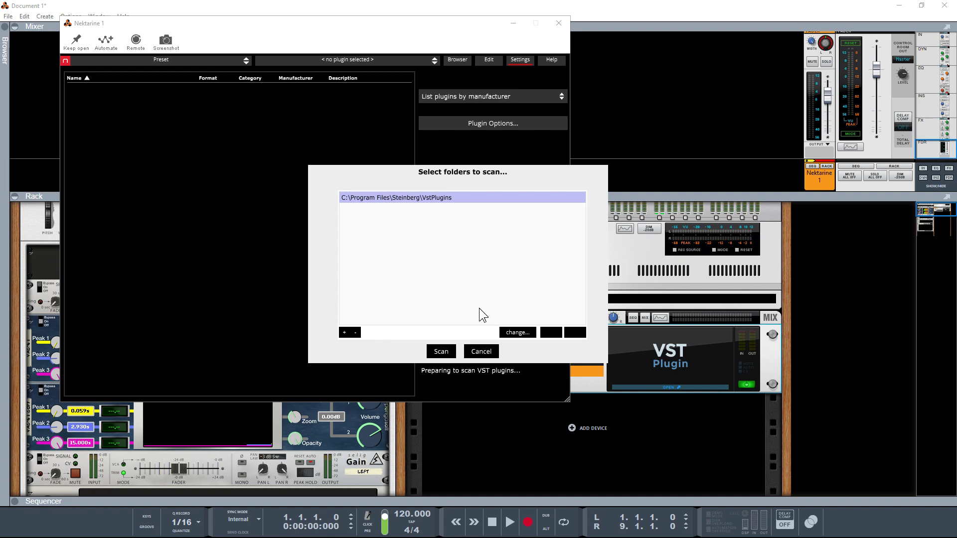
pyautogui.click(518, 333)
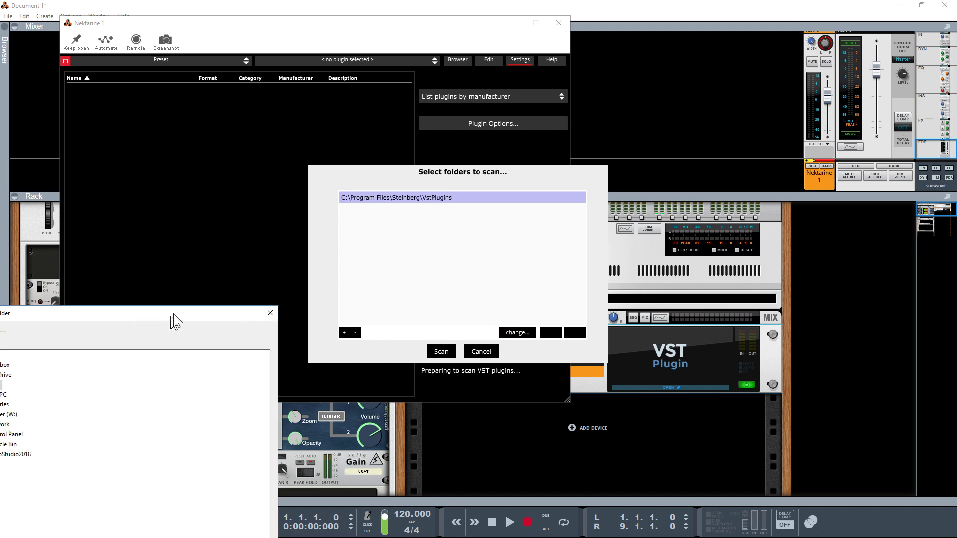
pyautogui.click(212, 186)
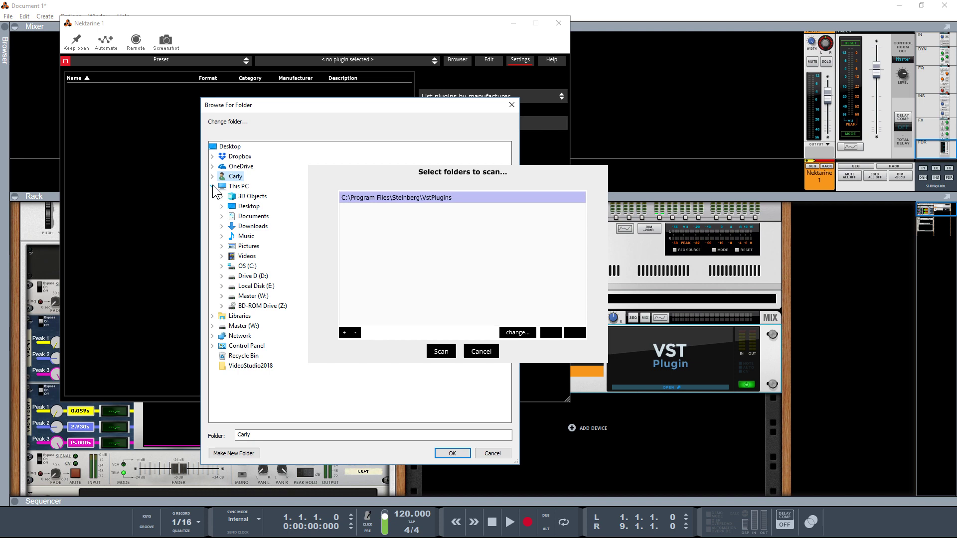
pyautogui.click(223, 269)
pyautogui.click(231, 309)
pyautogui.doubleClick(274, 336)
pyautogui.scroll(-10, 274, 337)
pyautogui.click(277, 342)
pyautogui.click(452, 453)
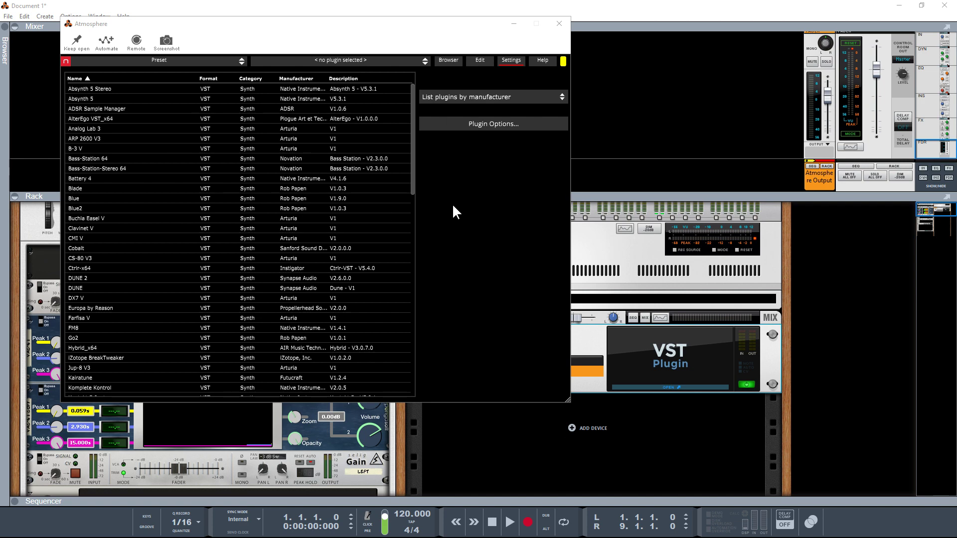
# Import the preset file BassStation.nek into Nektarine's browser and look through the patch list
pyautogui.click(157, 62)
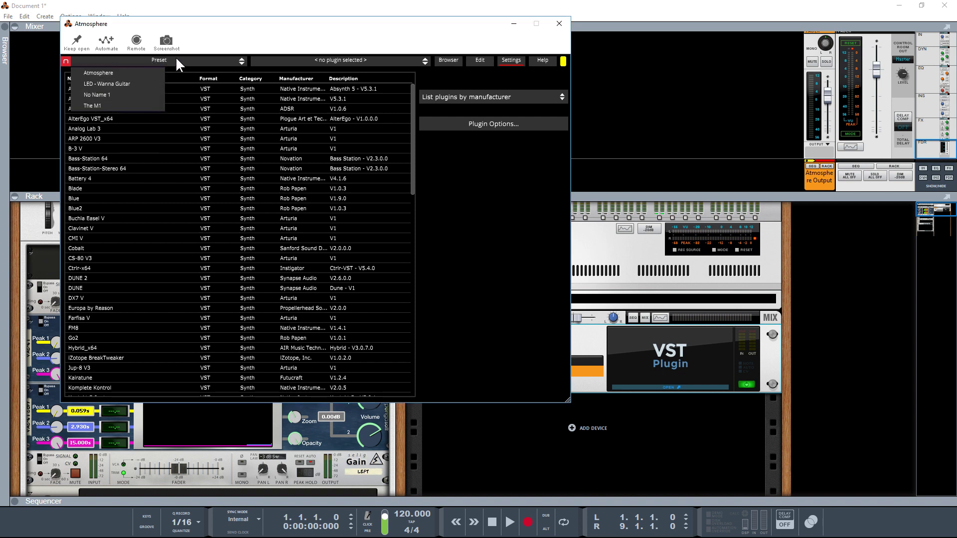
pyautogui.click(333, 64)
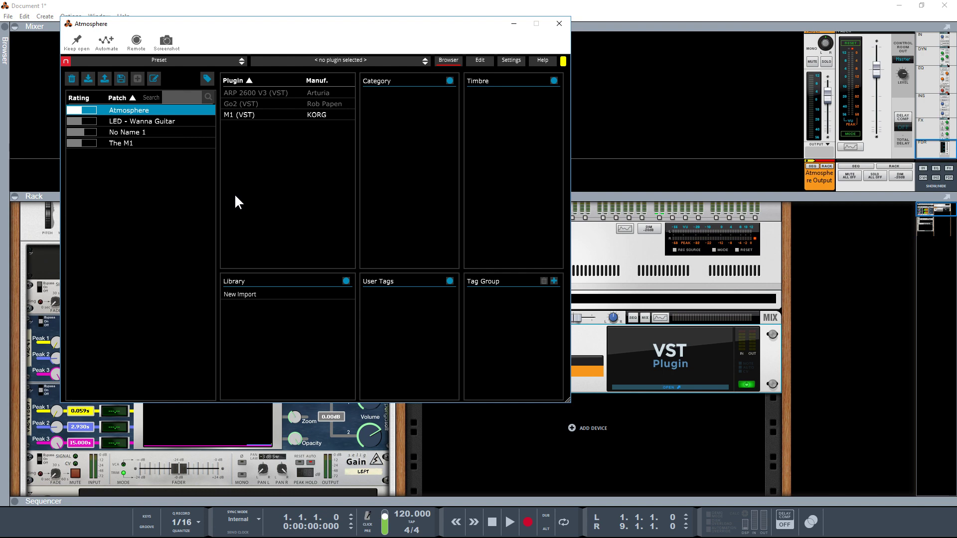
pyautogui.click(88, 76)
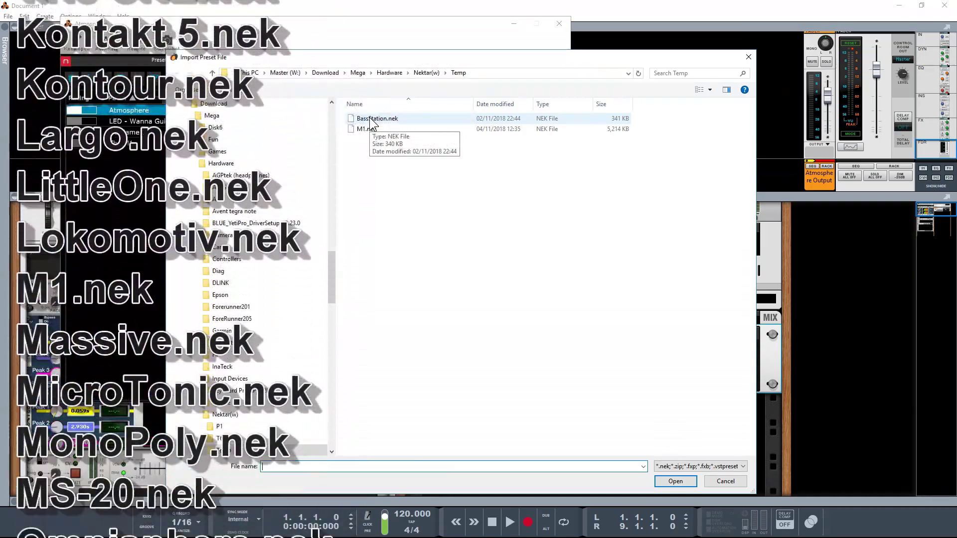
pyautogui.click(370, 118)
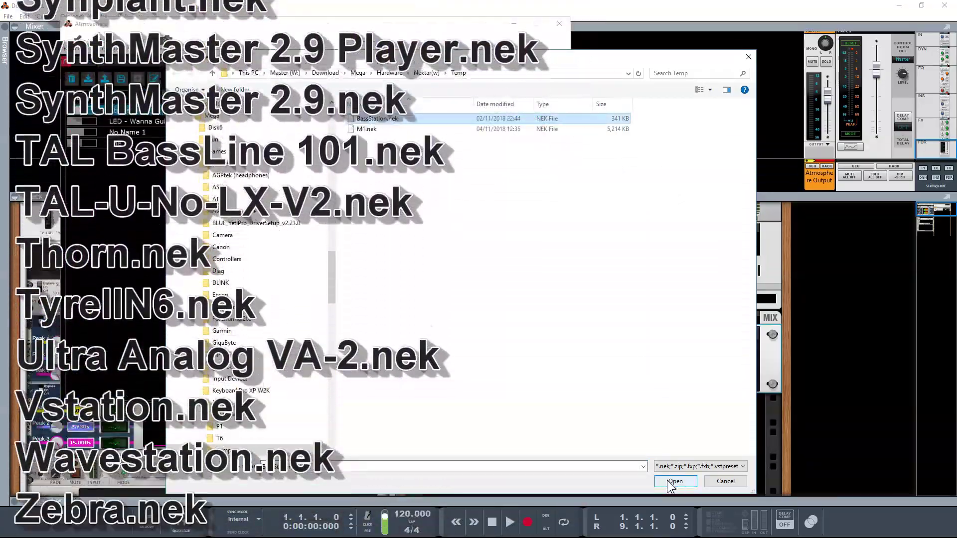
pyautogui.click(674, 481)
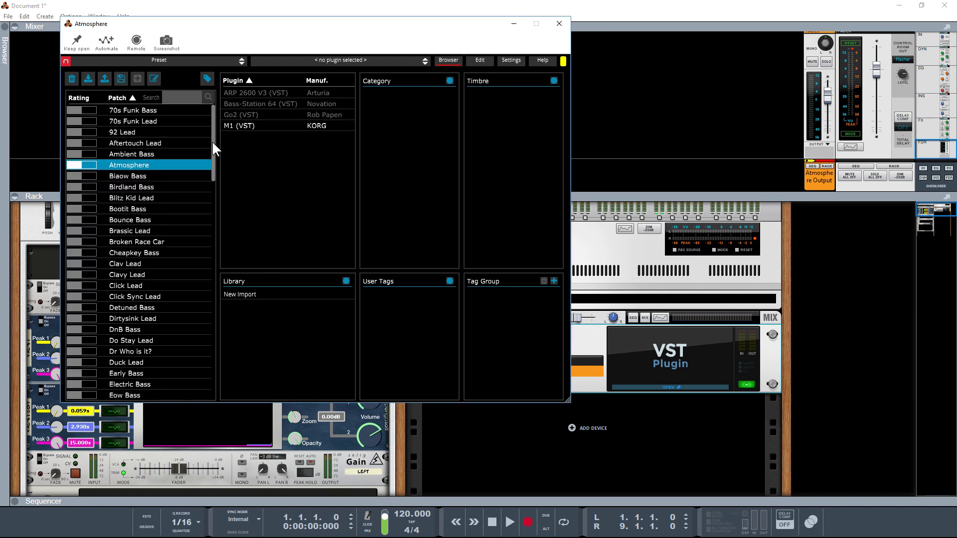
pyautogui.moveTo(214, 148); pyautogui.dragTo(382, 145)
# Load the KORG M1 plug-in into Nektarine's empty plug-in slot
pyautogui.click(542, 61)
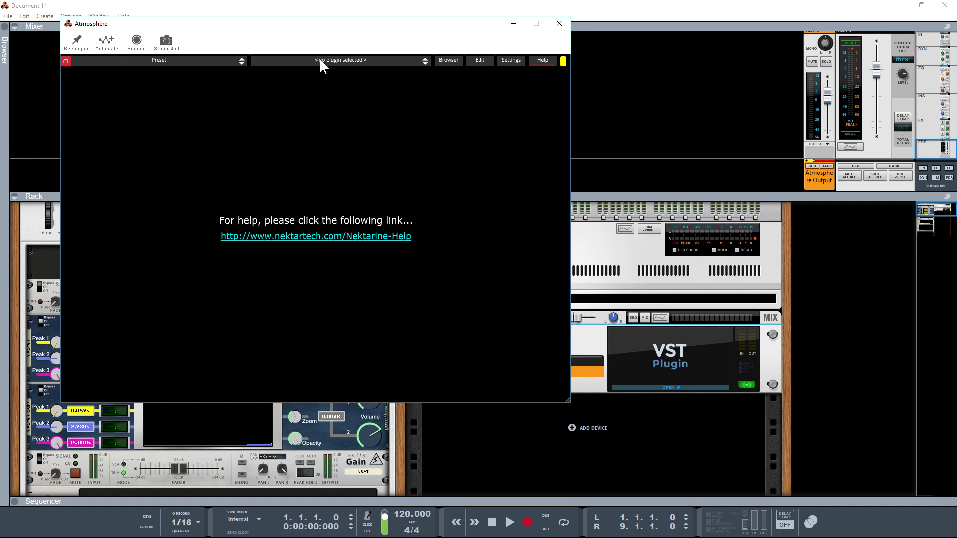
pyautogui.click(338, 62)
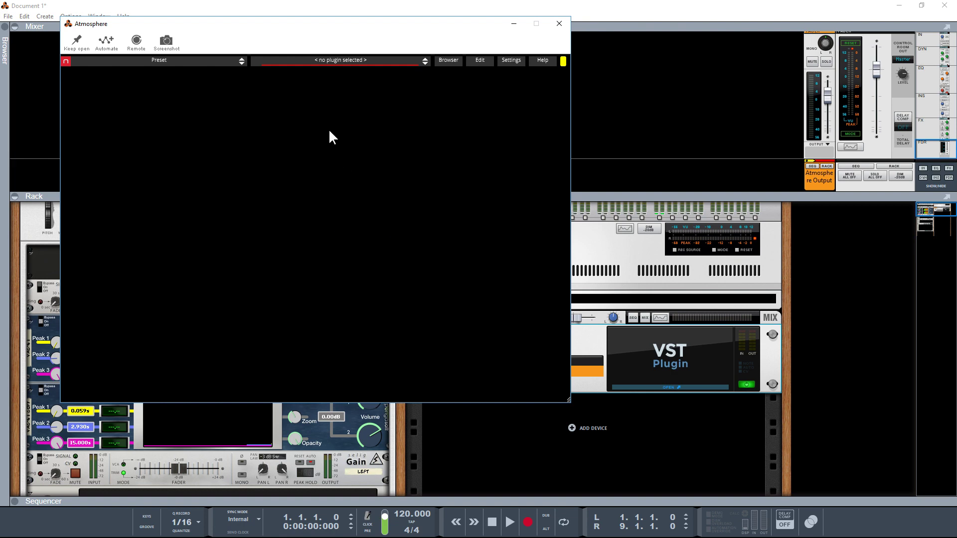
pyautogui.click(332, 60)
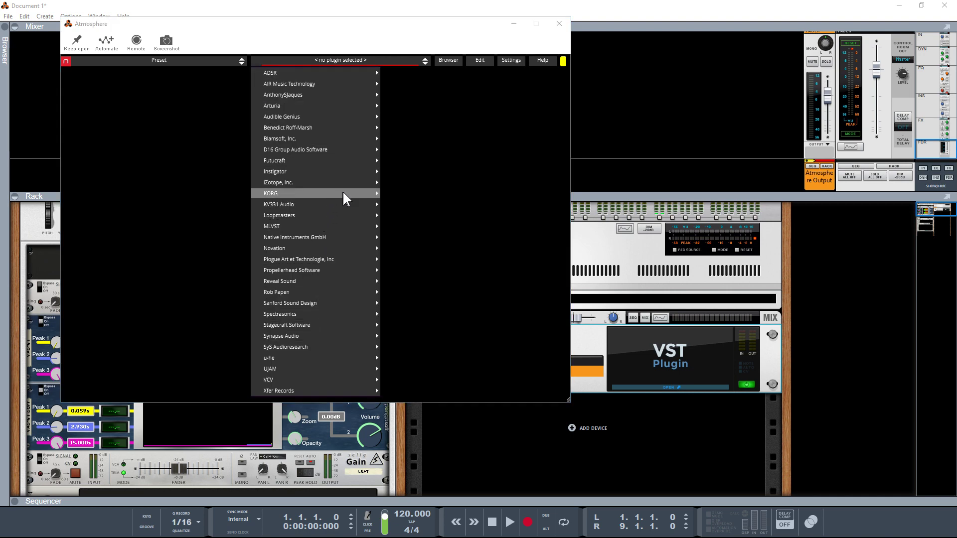
pyautogui.moveTo(361, 195)
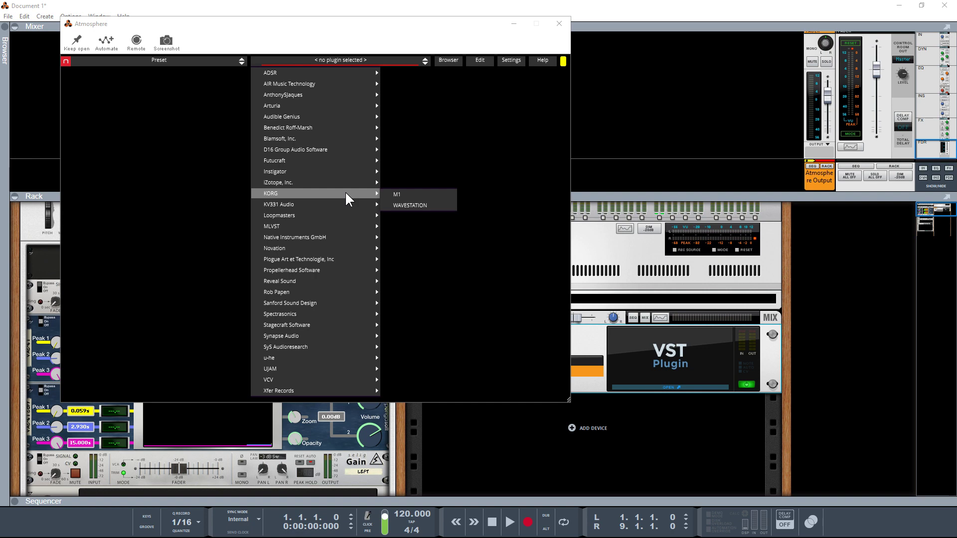
pyautogui.click(408, 195)
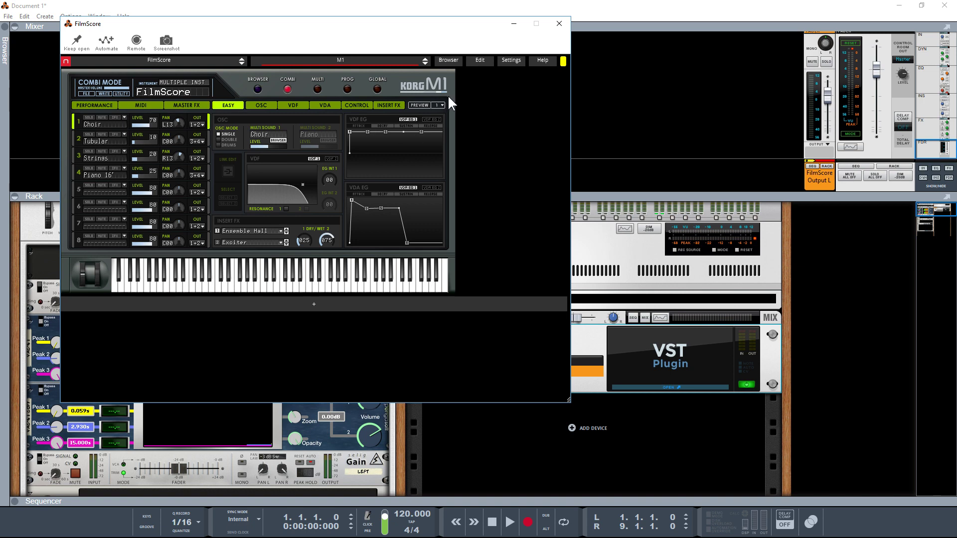
# Examine the M1's controller mapping, including its parameter list, page tree, and the Home, Mix 1 and Perf 3 pages
pyautogui.click(478, 62)
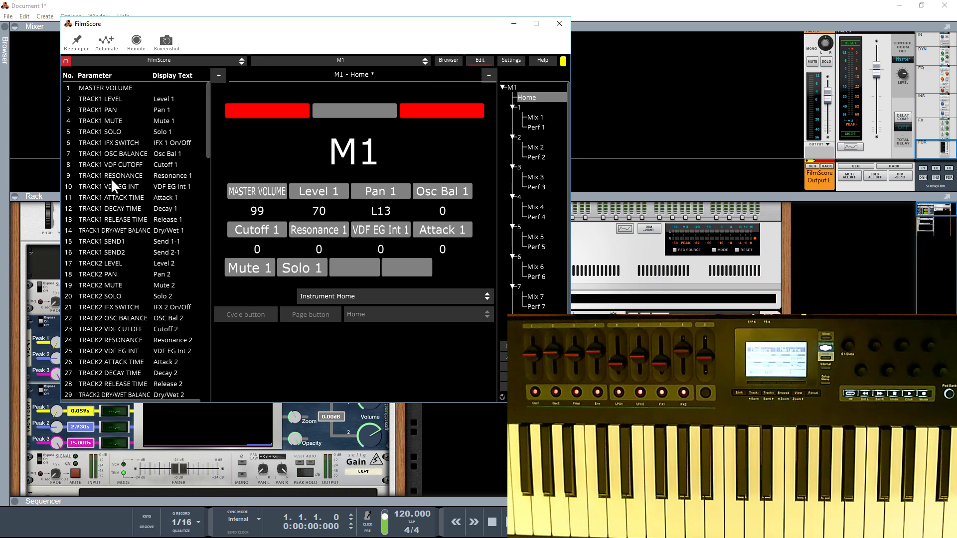
pyautogui.click(217, 76)
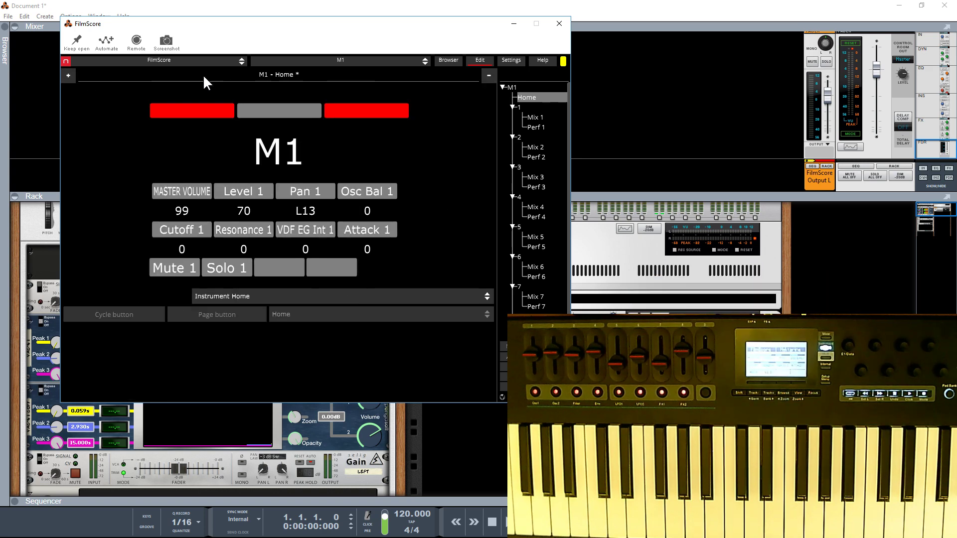
pyautogui.click(69, 75)
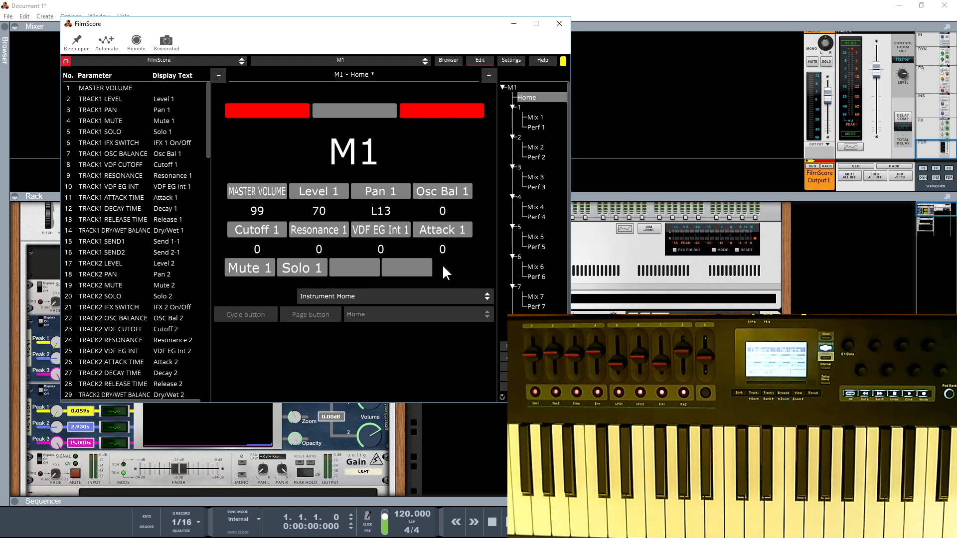
pyautogui.click(491, 75)
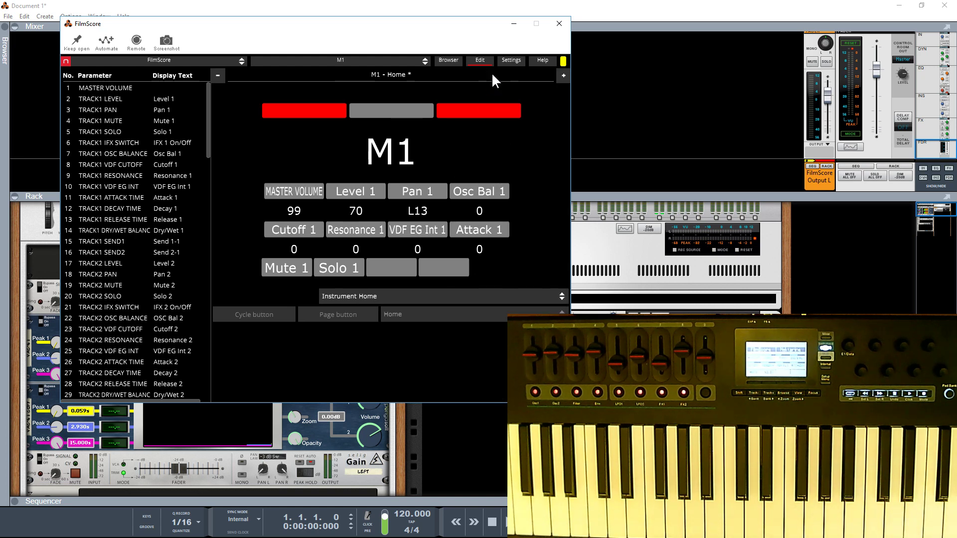
pyautogui.click(563, 75)
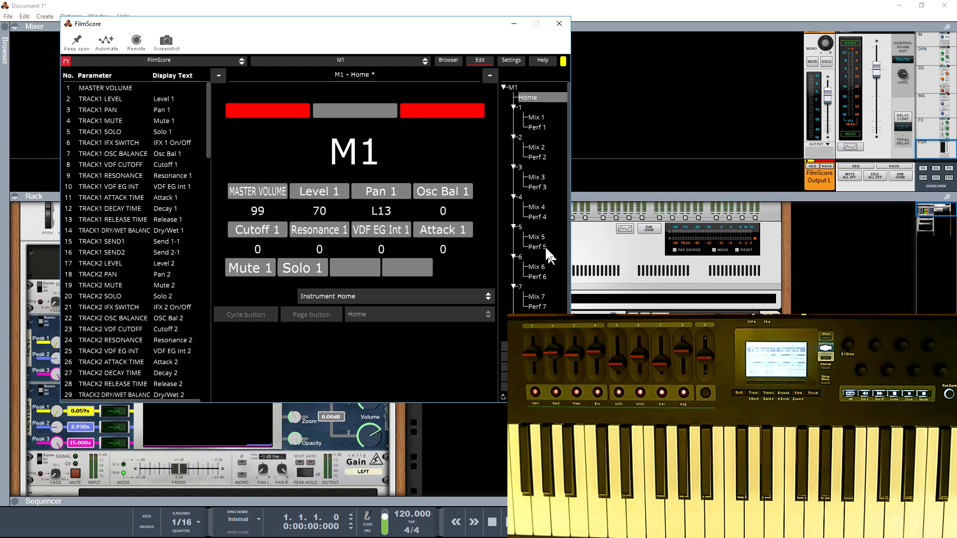
pyautogui.click(533, 117)
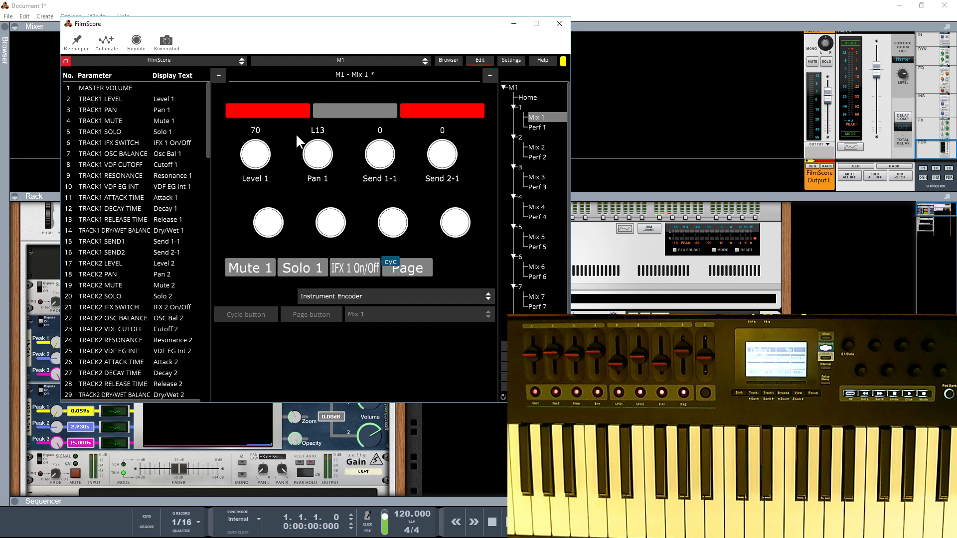
pyautogui.click(535, 175)
pyautogui.click(536, 185)
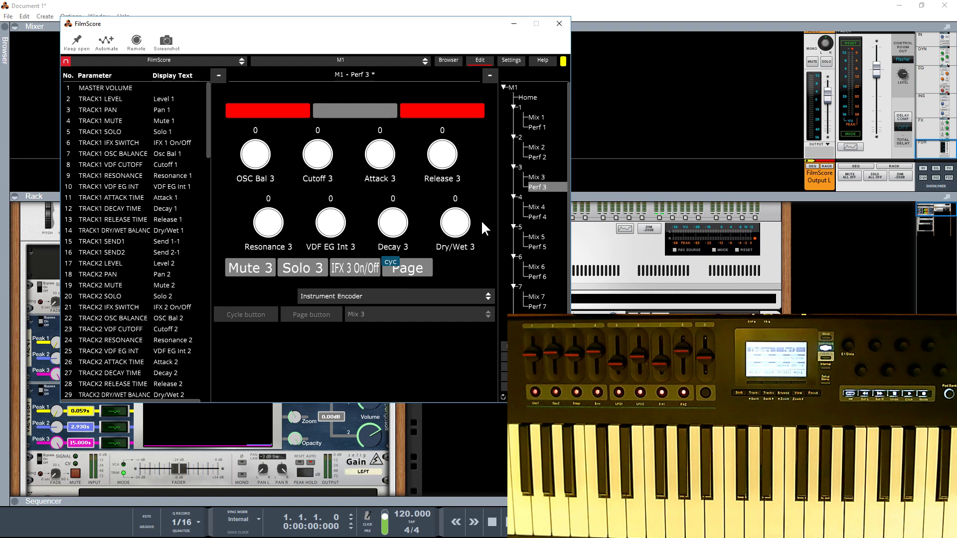
pyautogui.click(527, 96)
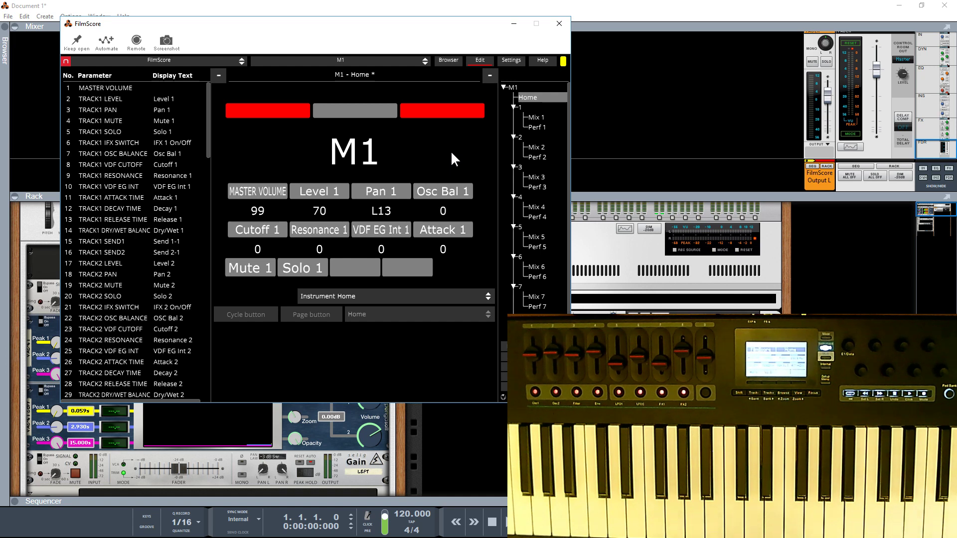
# Add a second plug-in slot beneath the M1 and load Space Synth 101 into it
pyautogui.click(340, 60)
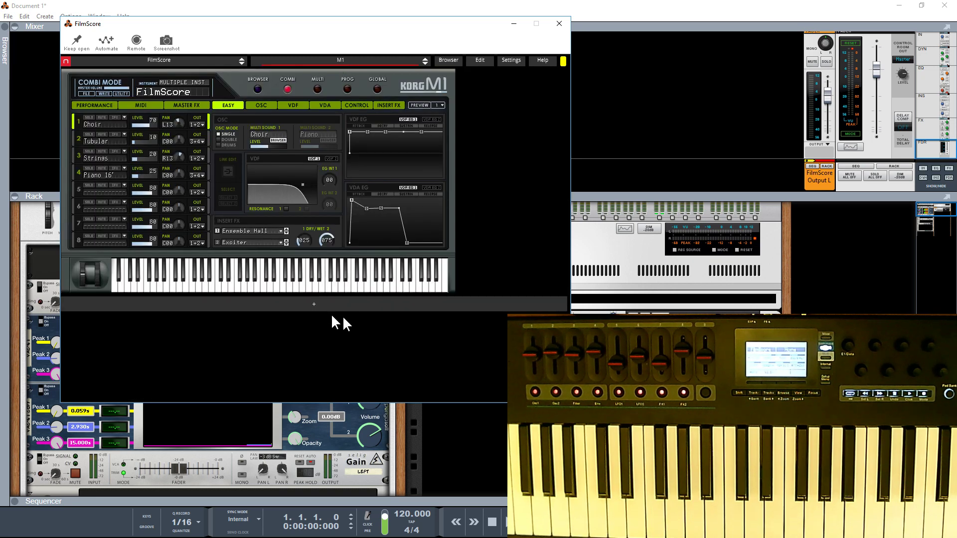
pyautogui.click(312, 304)
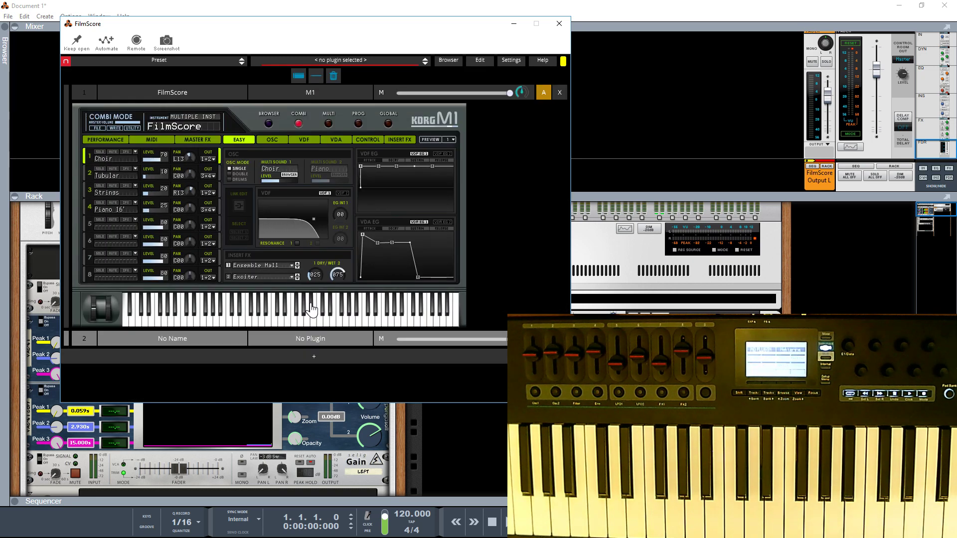
pyautogui.click(306, 337)
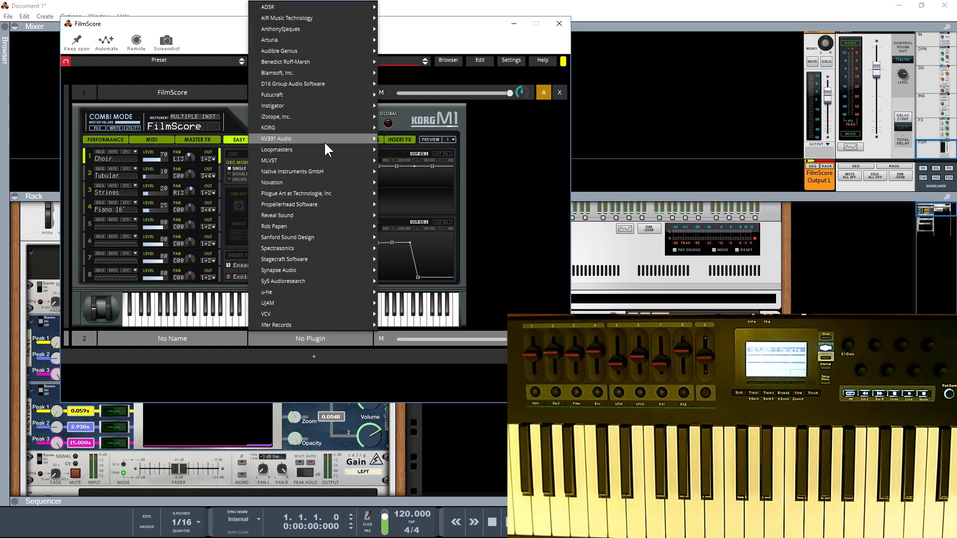
pyautogui.moveTo(342, 60)
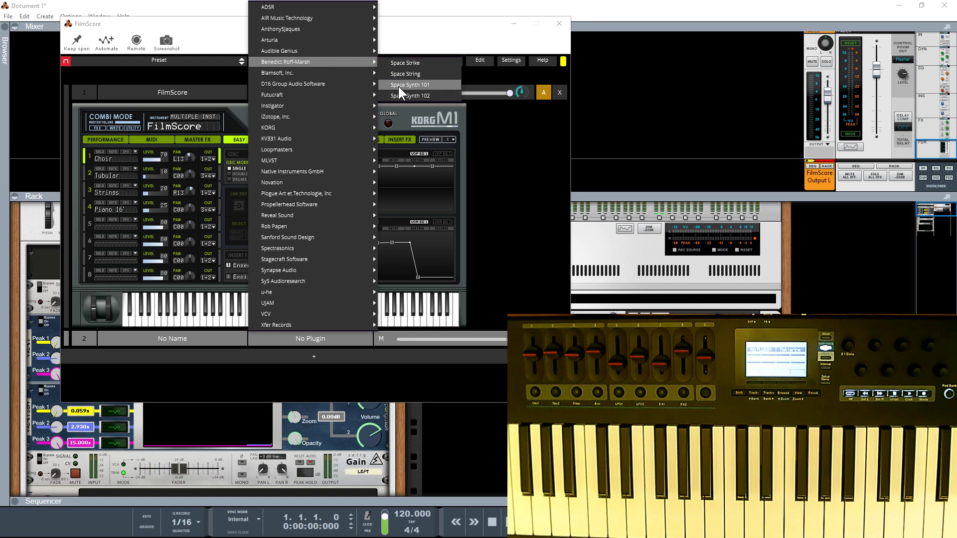
pyautogui.click(410, 83)
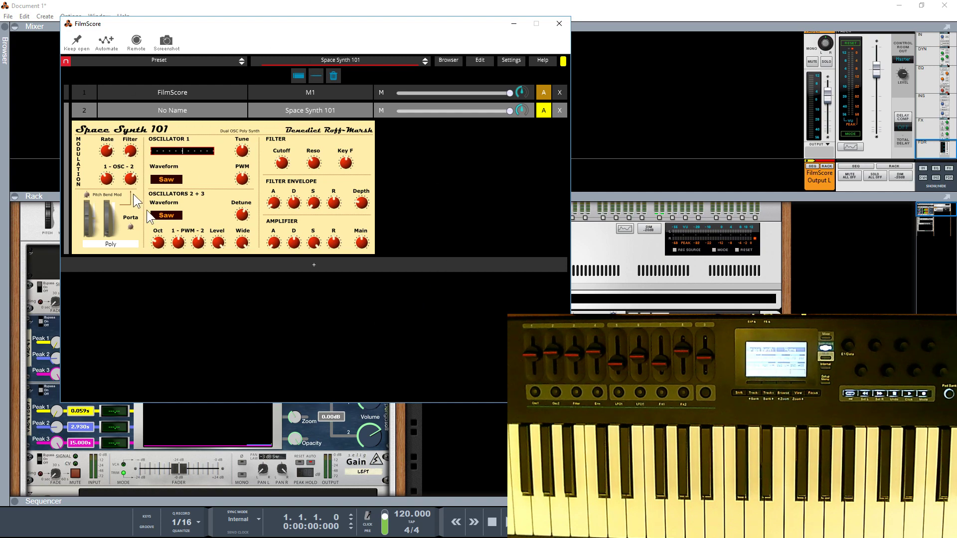
# View each slot's plug-in interface in turn, and remove the M1 slot so only Space Synth 101 is kept
pyautogui.click(66, 90)
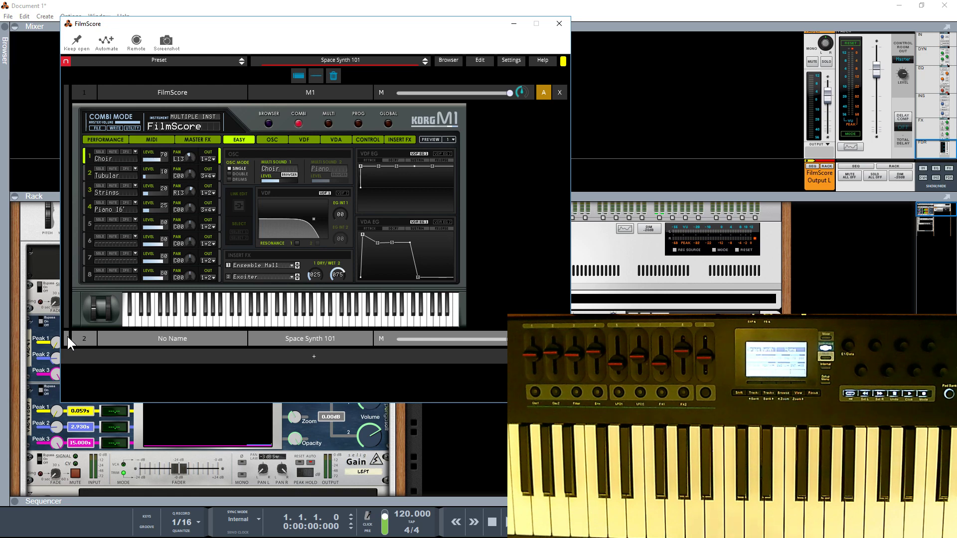
pyautogui.click(66, 335)
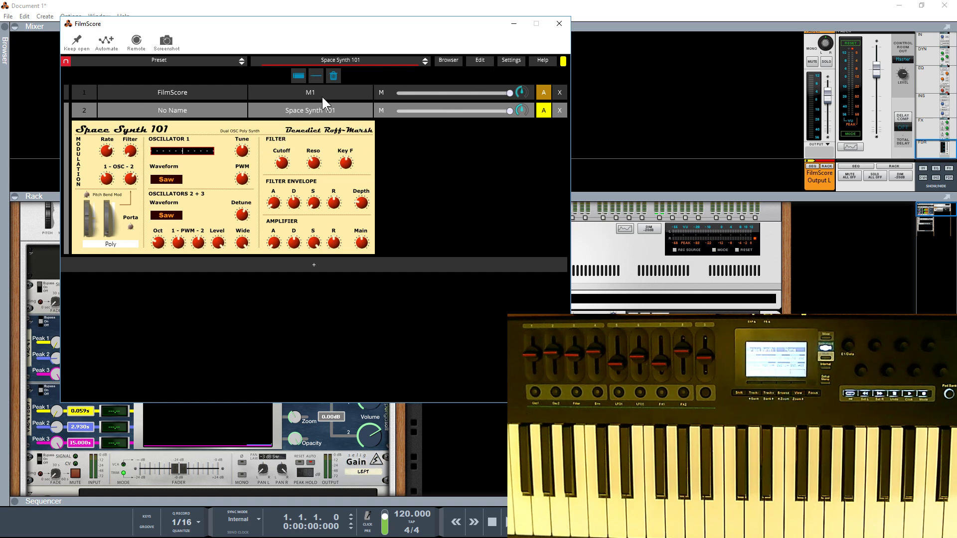
pyautogui.click(560, 92)
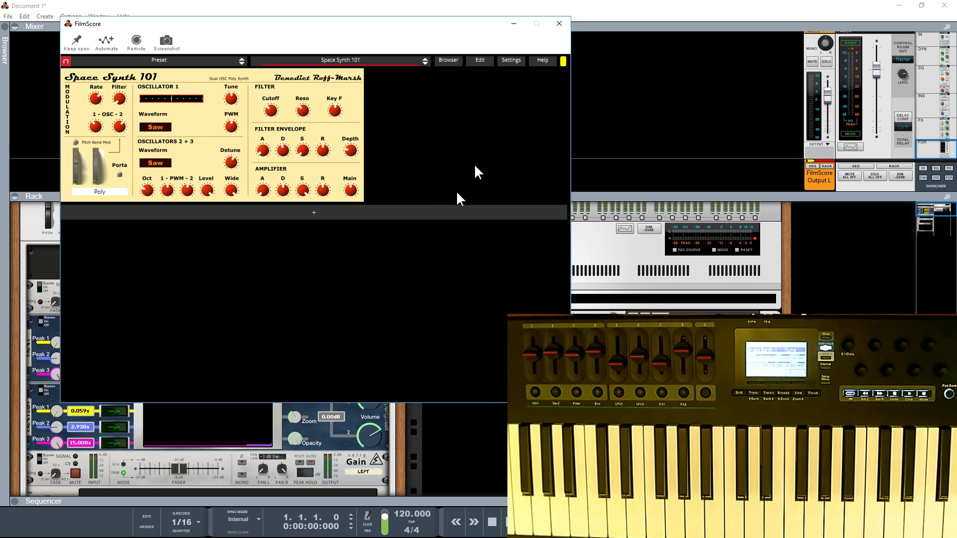
# Examine Space Synth 101's parameter list and its mapping pages from Page A through Page C and Fader Home
pyautogui.click(480, 61)
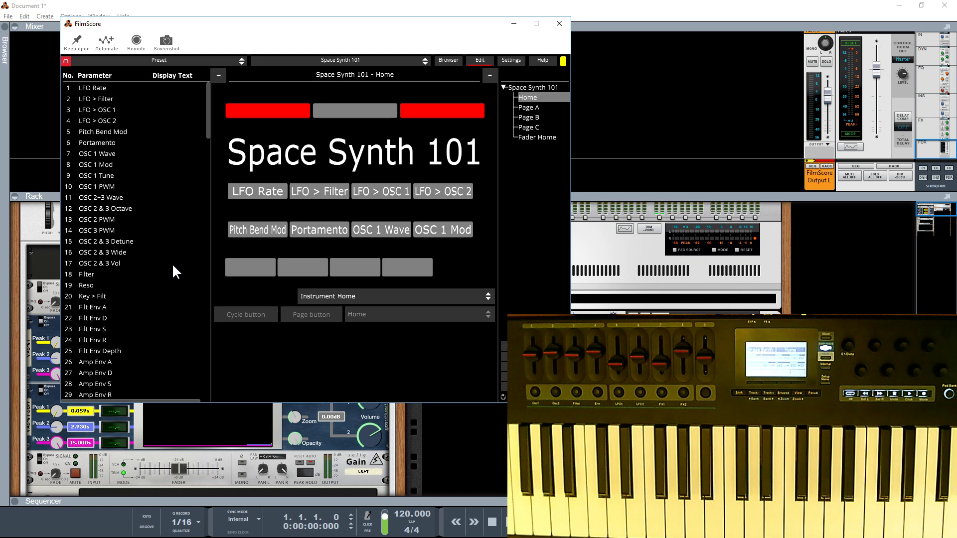
pyautogui.scroll(-10, 148, 277)
pyautogui.scroll(10, 147, 277)
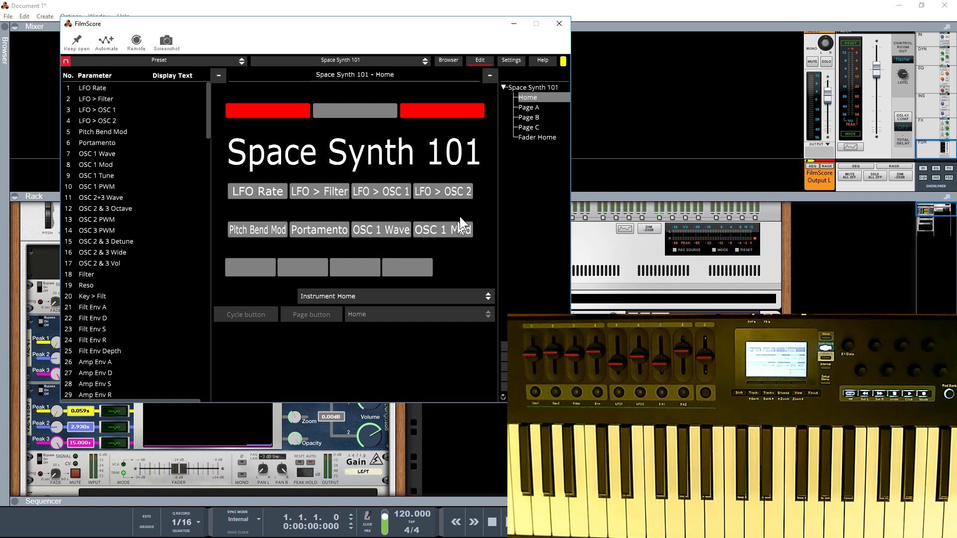
pyautogui.click(527, 107)
pyautogui.click(529, 119)
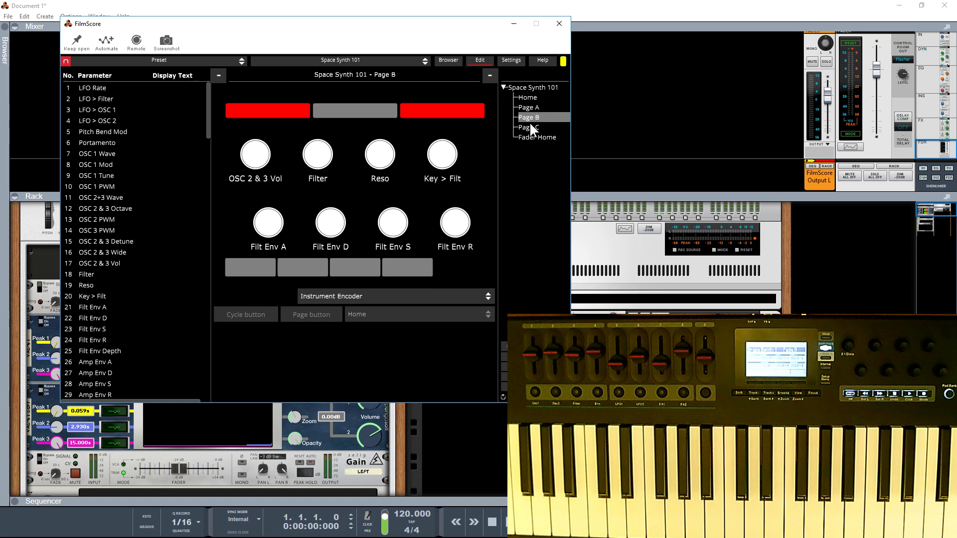
pyautogui.click(529, 128)
pyautogui.click(529, 137)
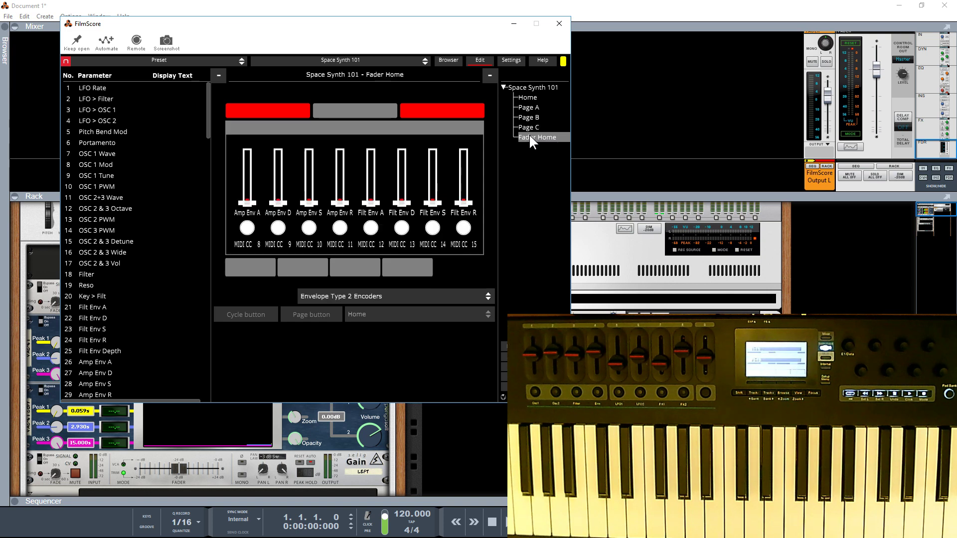
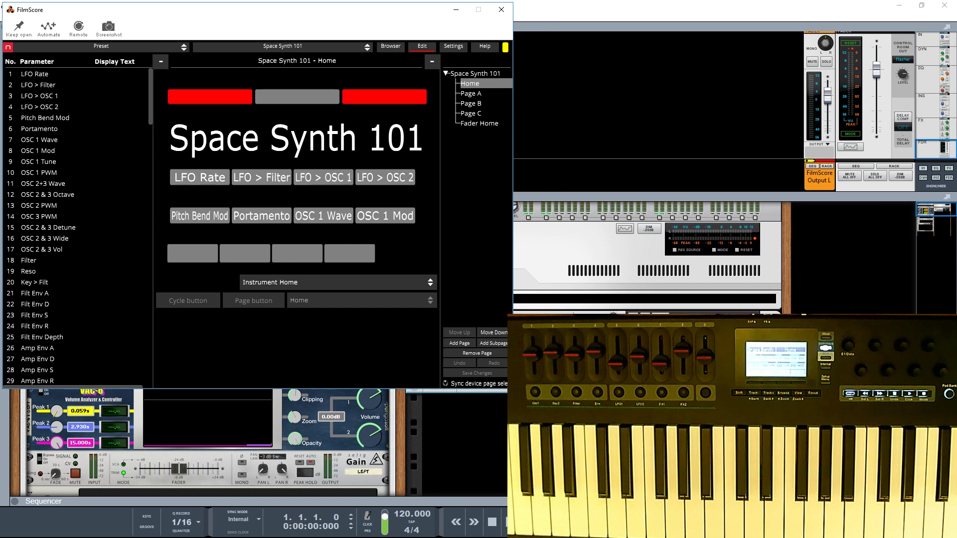
# Add a standalone Space Synth 101 to the rack and place its window beside Nektarine's, with the Nektarine window kept open
pyautogui.click(574, 319)
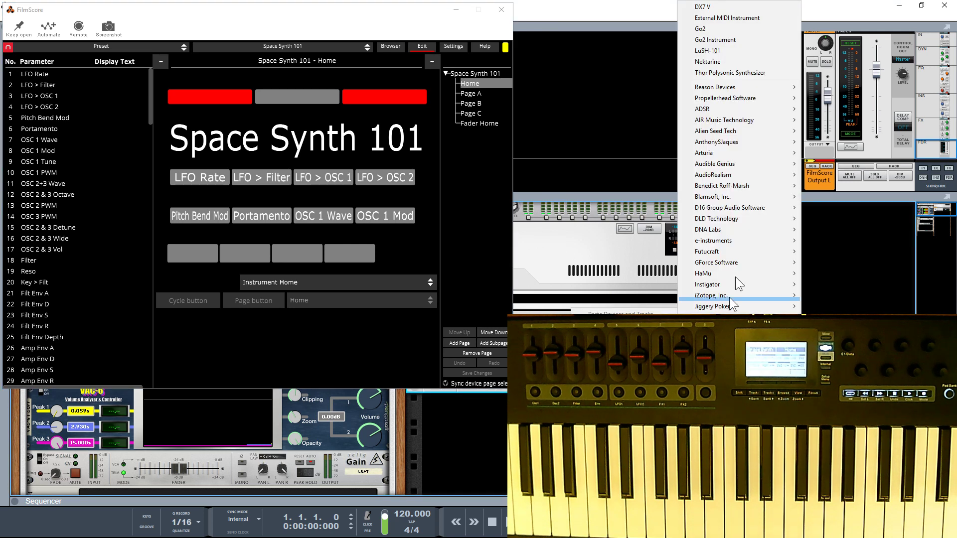
pyautogui.moveTo(756, 184)
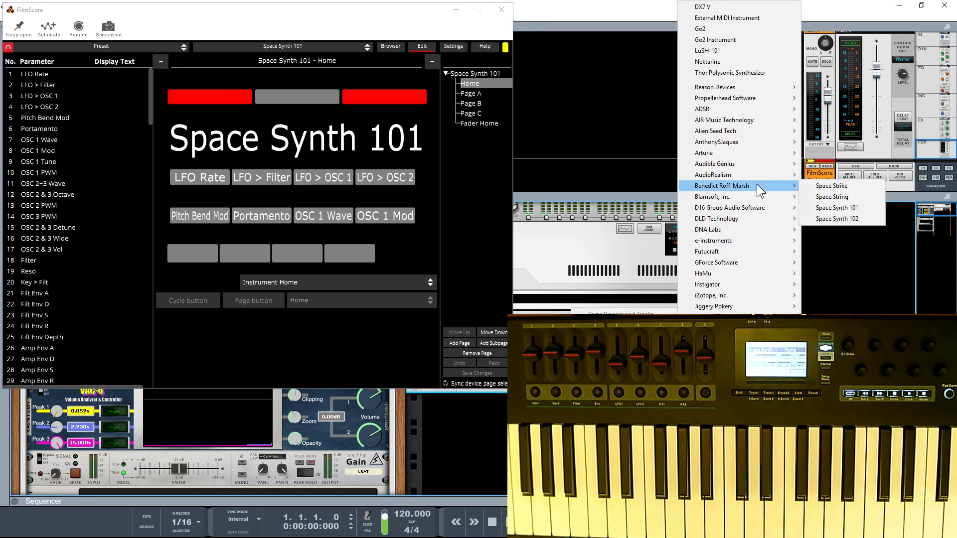
pyautogui.click(832, 208)
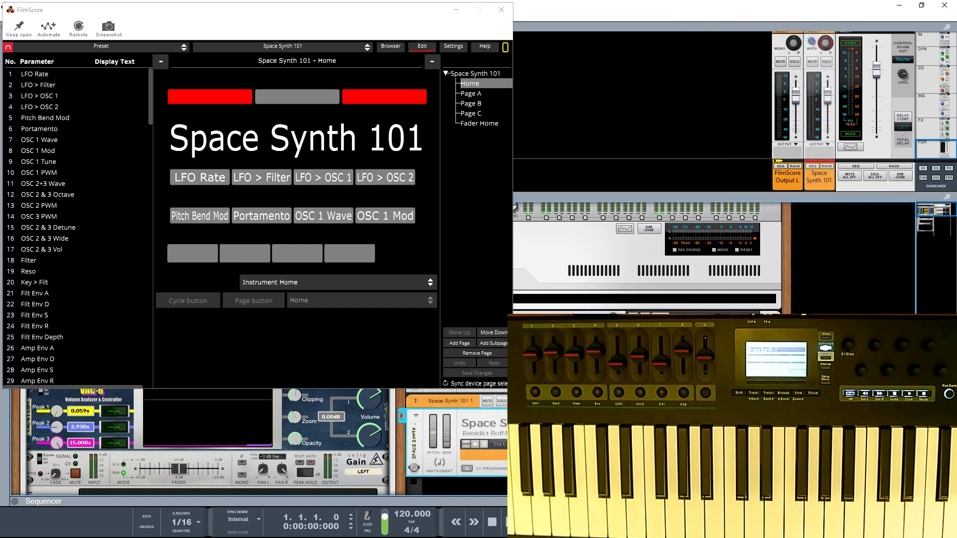
pyautogui.click(18, 26)
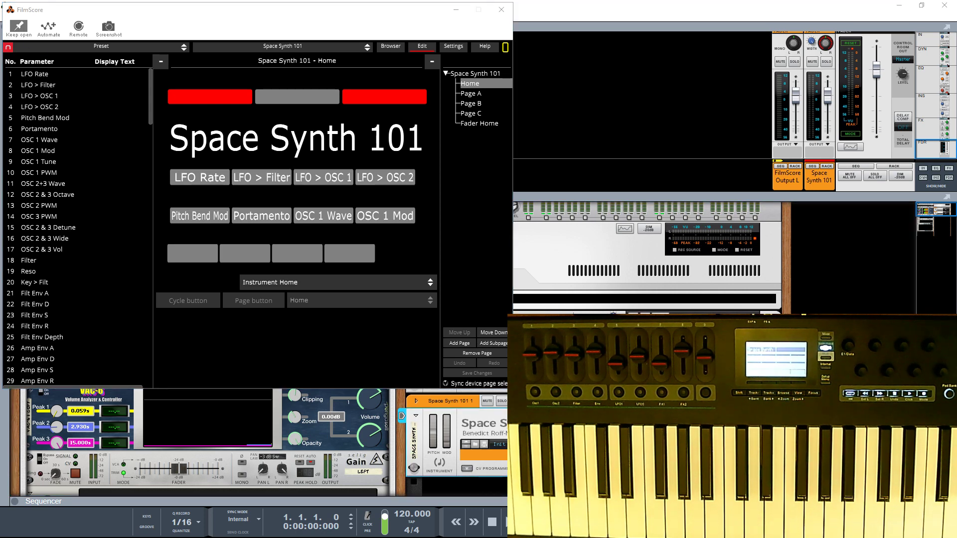
pyautogui.moveTo(40, 237); pyautogui.dragTo(762, 24)
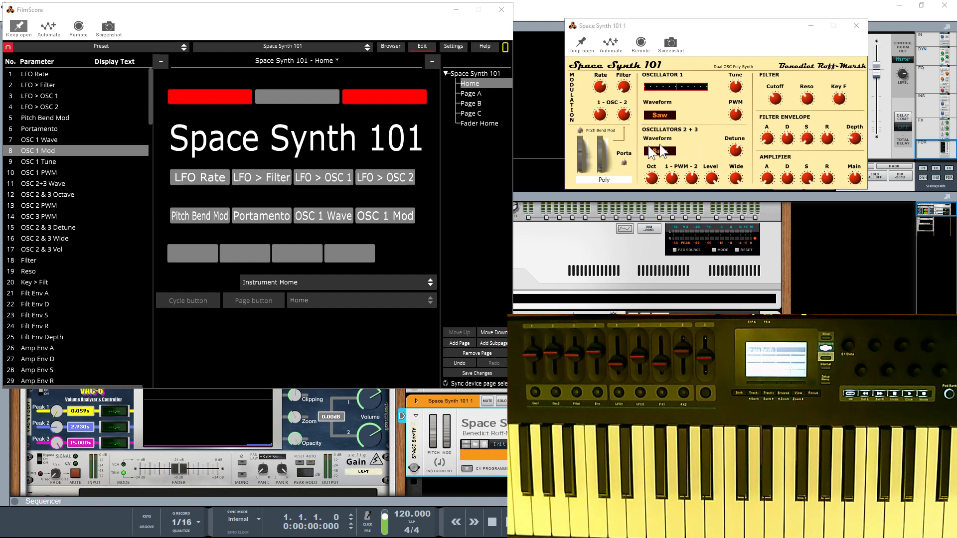
# Rename mapping Page A as OSC 1 and Page B as OSC 2/3
pyautogui.click(469, 95)
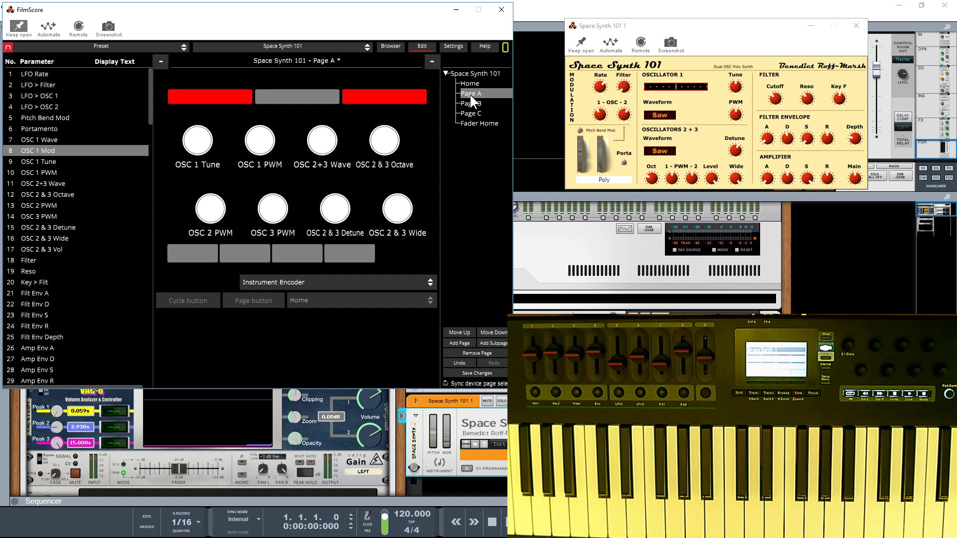
pyautogui.click(470, 94)
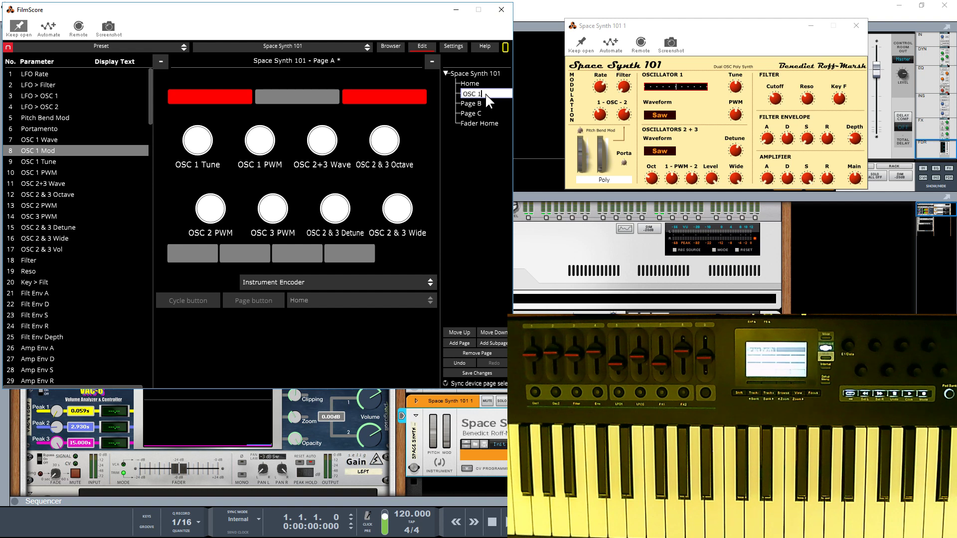
pyautogui.click(472, 103)
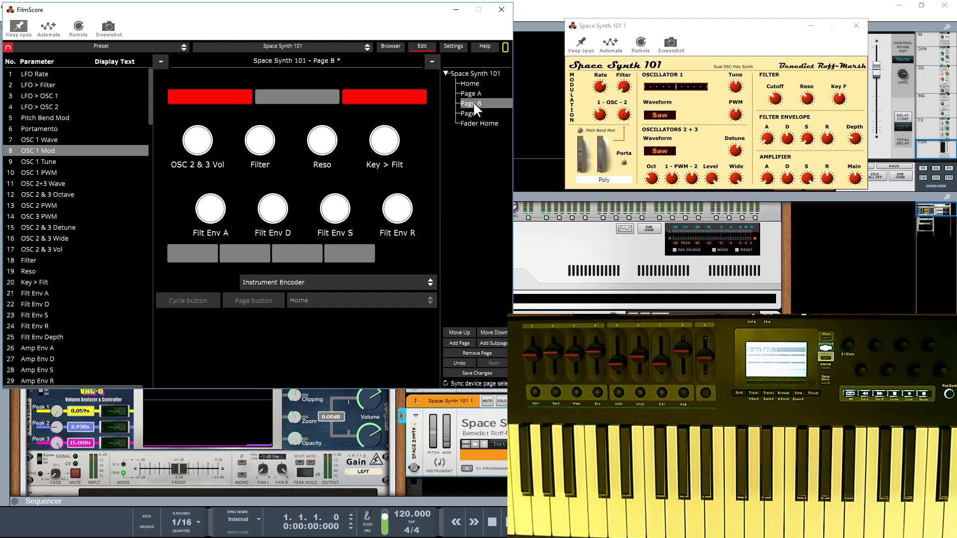
pyautogui.click(473, 103)
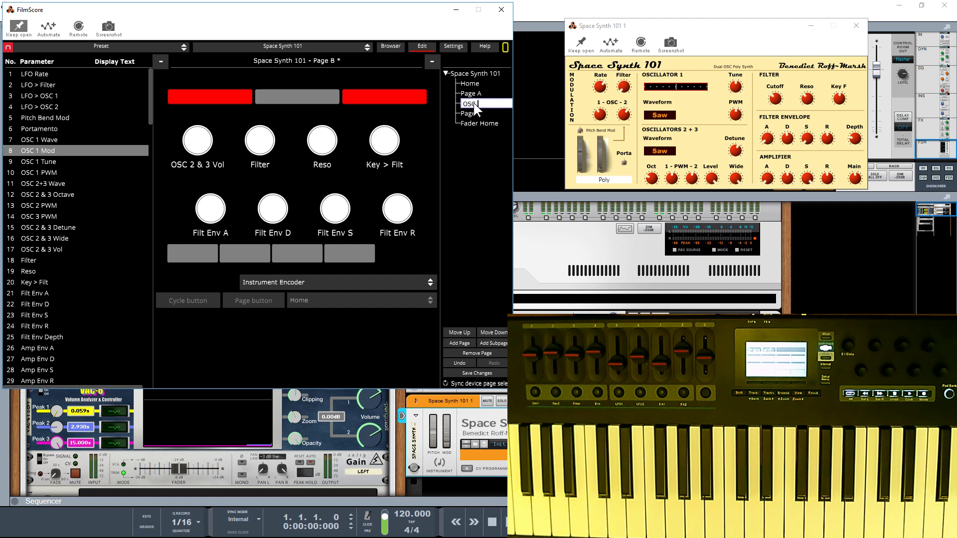
pyautogui.press('Return')
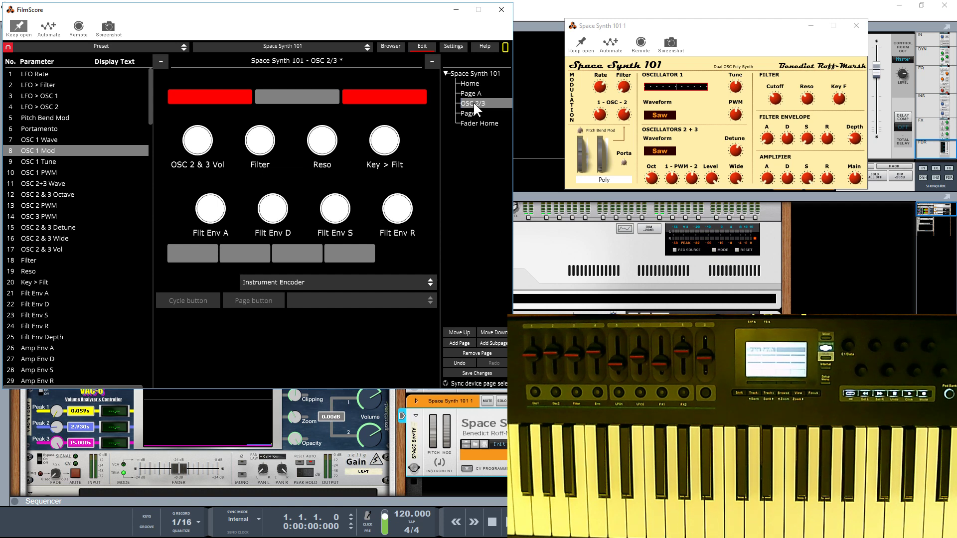
pyautogui.click(476, 94)
pyautogui.click(477, 94)
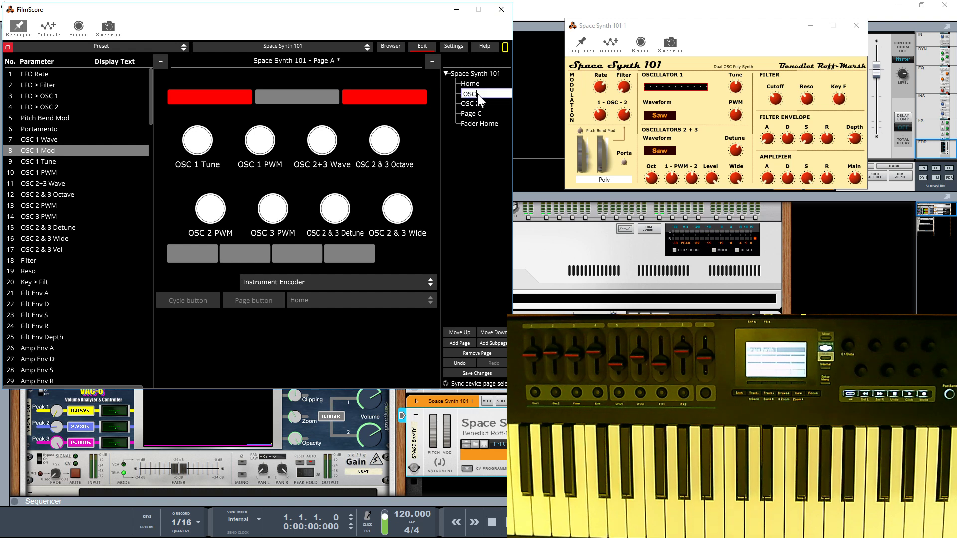
pyautogui.write('OSC 1')
pyautogui.press('Return')
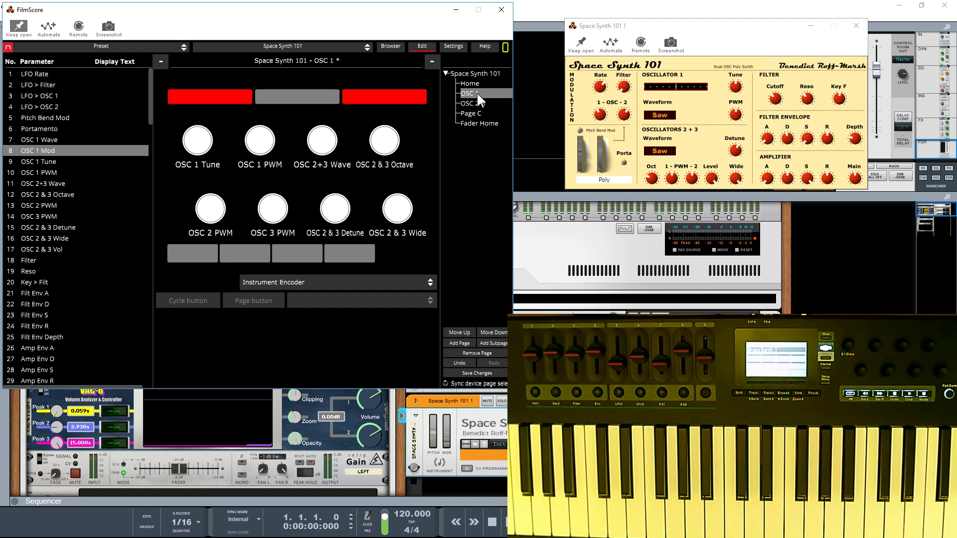
# Rename mapping Page C as Filter
pyautogui.click(469, 113)
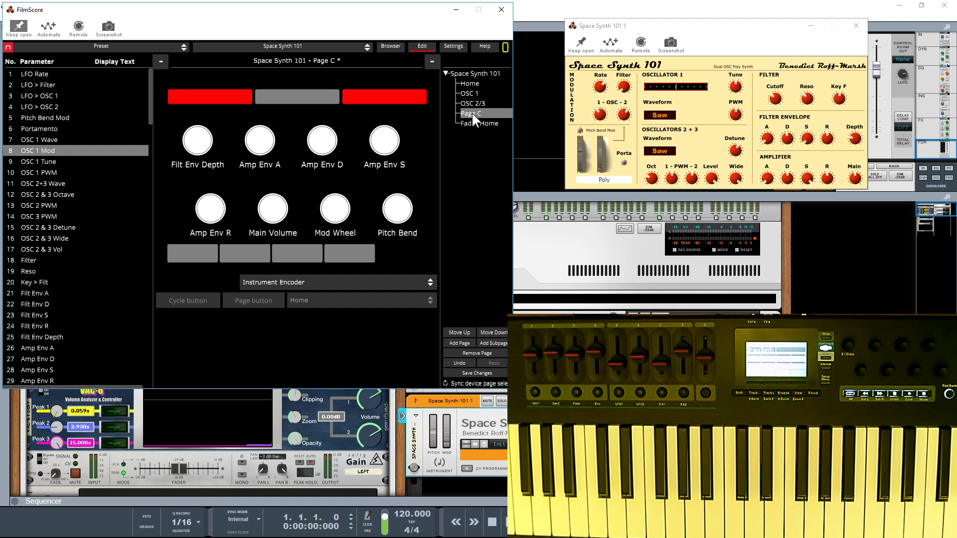
pyautogui.click(472, 113)
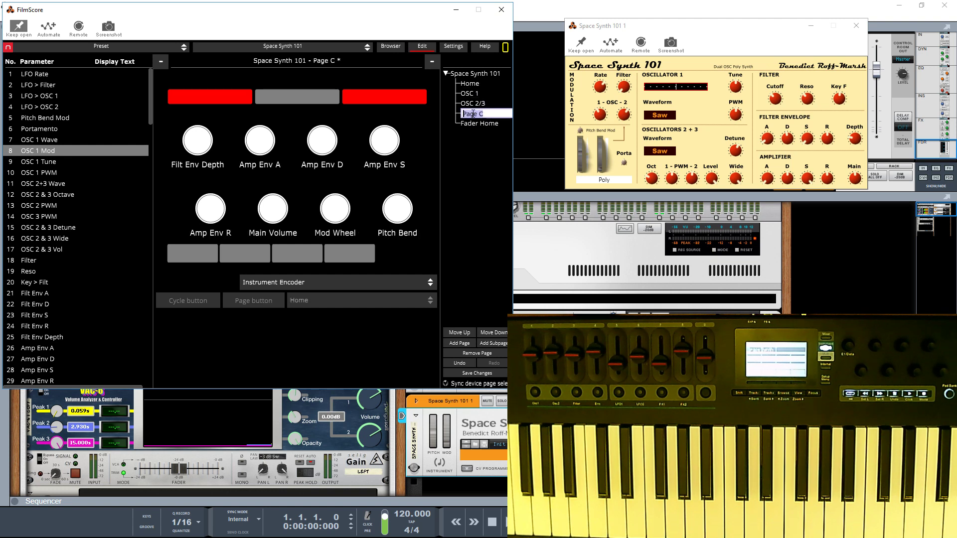
pyautogui.write('Filter')
pyautogui.press('Return')
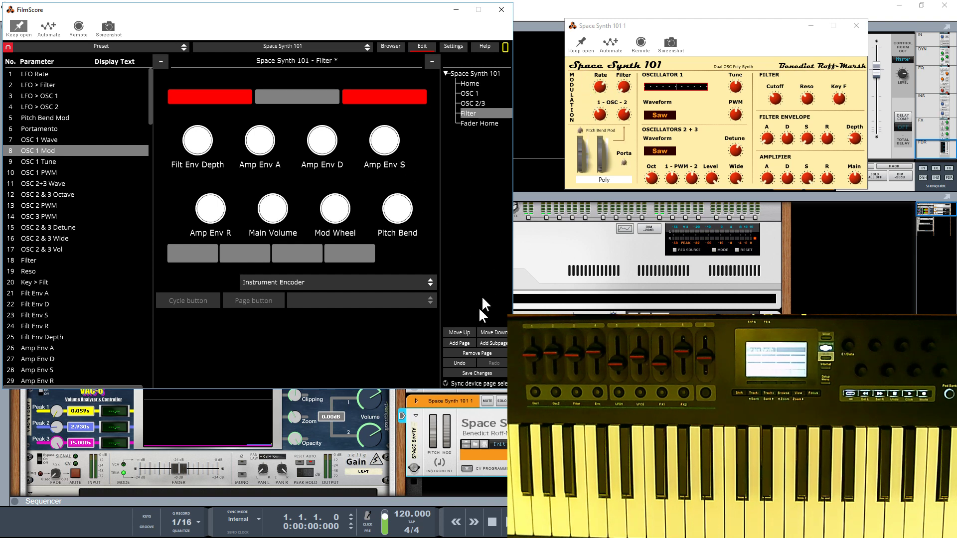
# Add a page named Mod after the Filter page, and rename the Fader Home page as ENV
pyautogui.click(460, 339)
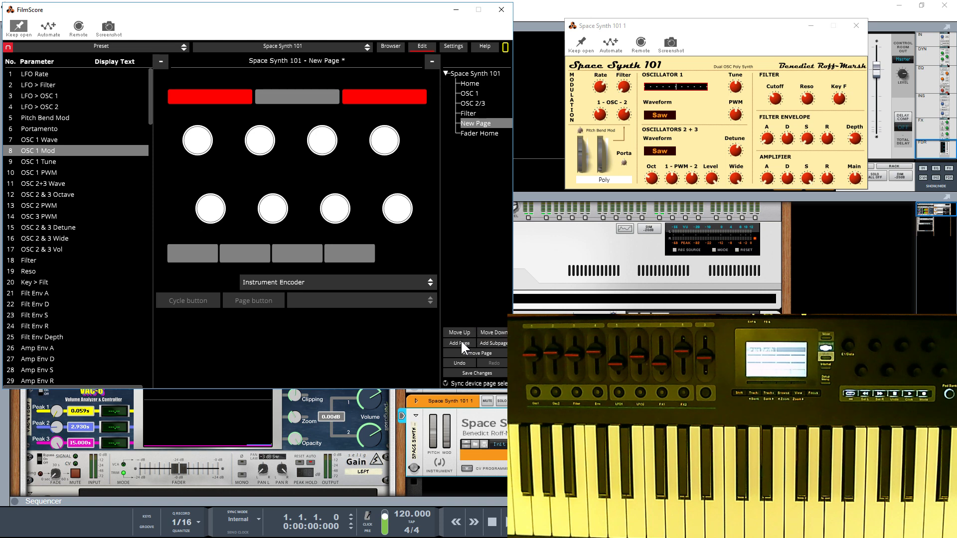
pyautogui.doubleClick(474, 123)
pyautogui.press('Return')
pyautogui.click(471, 133)
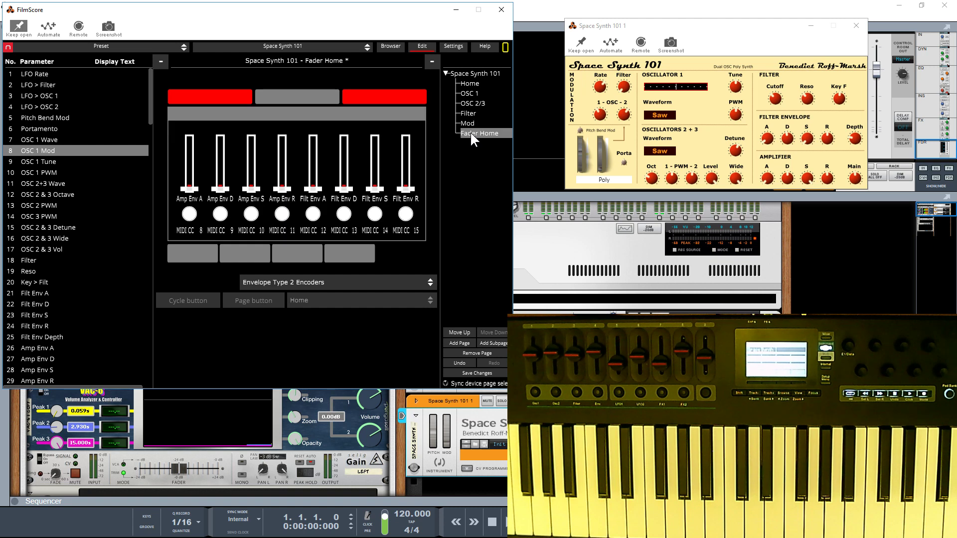
pyautogui.click(470, 131)
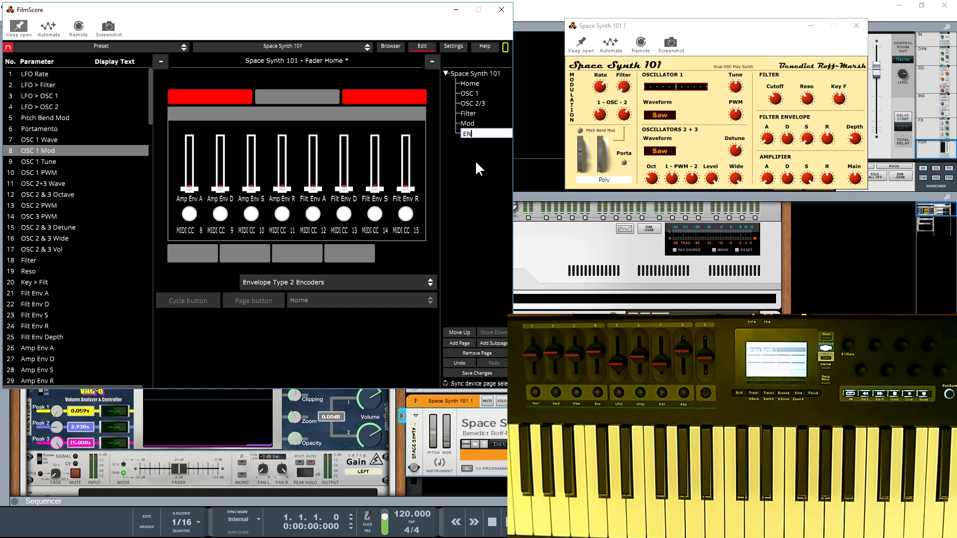
pyautogui.press('Return')
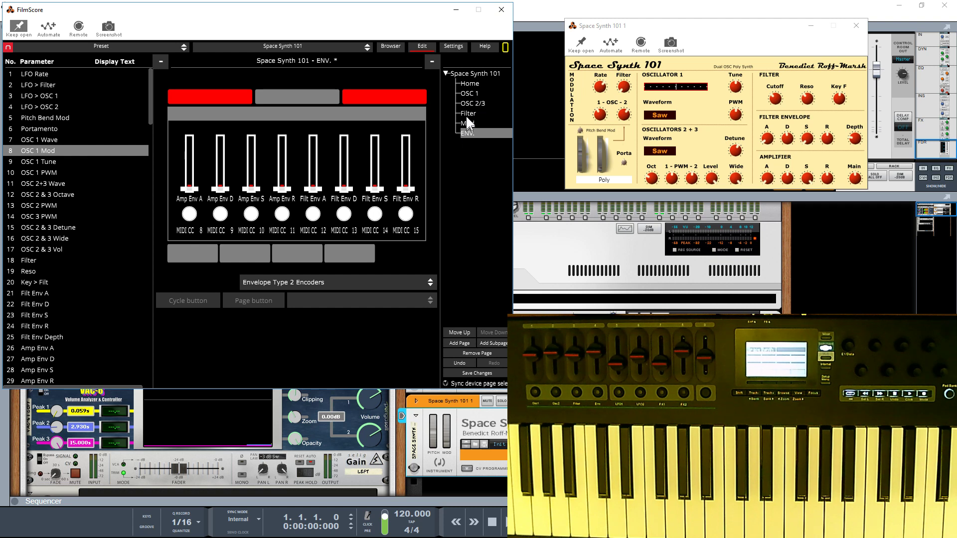
# On the Home page, assign Filter, Reso, Main Volume and OSC 2 & 3 Vol to the four upper-row slots in that order
pyautogui.click(470, 82)
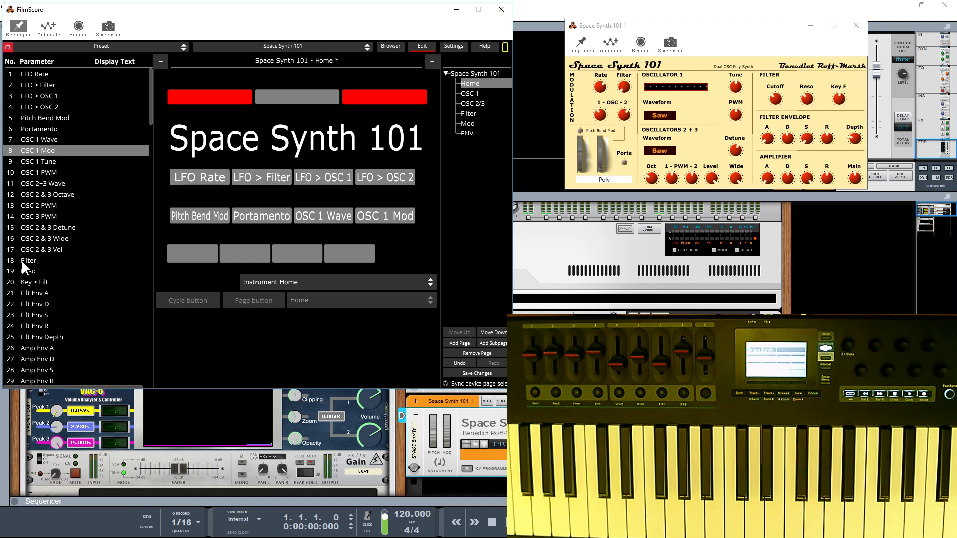
pyautogui.moveTo(26, 258); pyautogui.dragTo(193, 178)
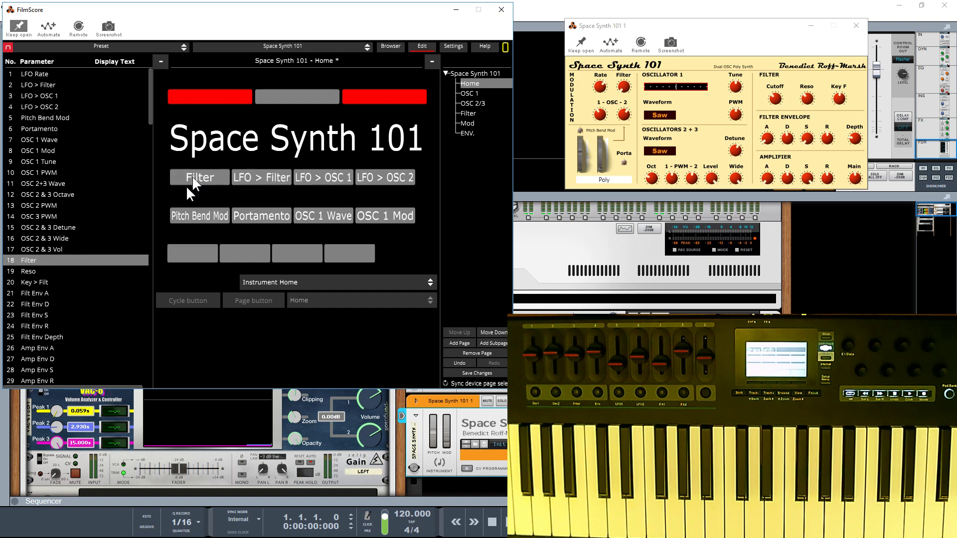
pyautogui.moveTo(31, 268); pyautogui.dragTo(263, 175)
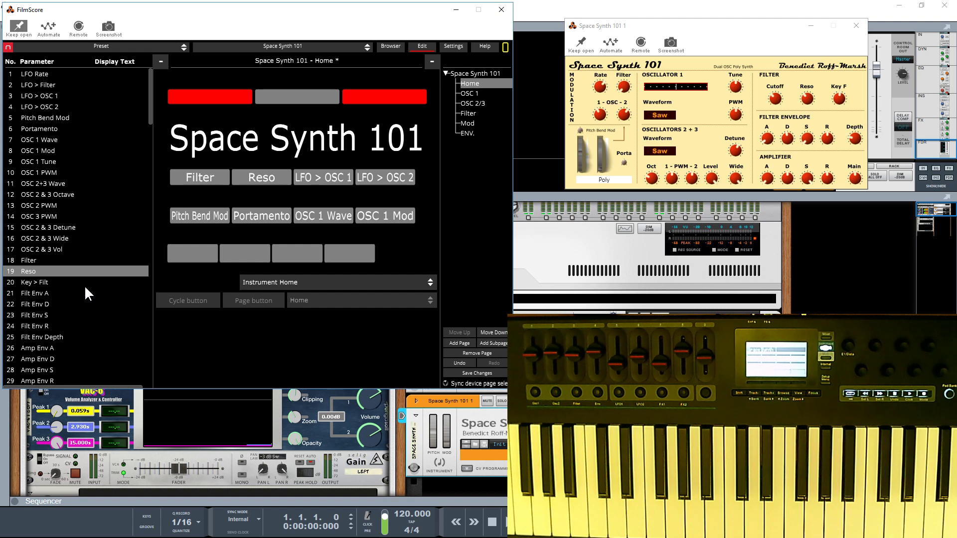
pyautogui.moveTo(150, 107); pyautogui.dragTo(149, 123)
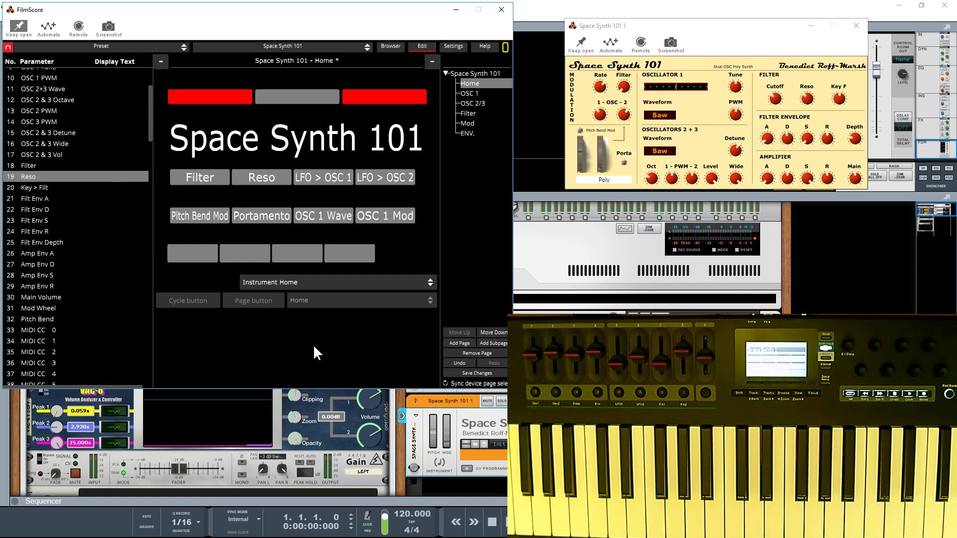
pyautogui.moveTo(49, 295); pyautogui.dragTo(326, 177)
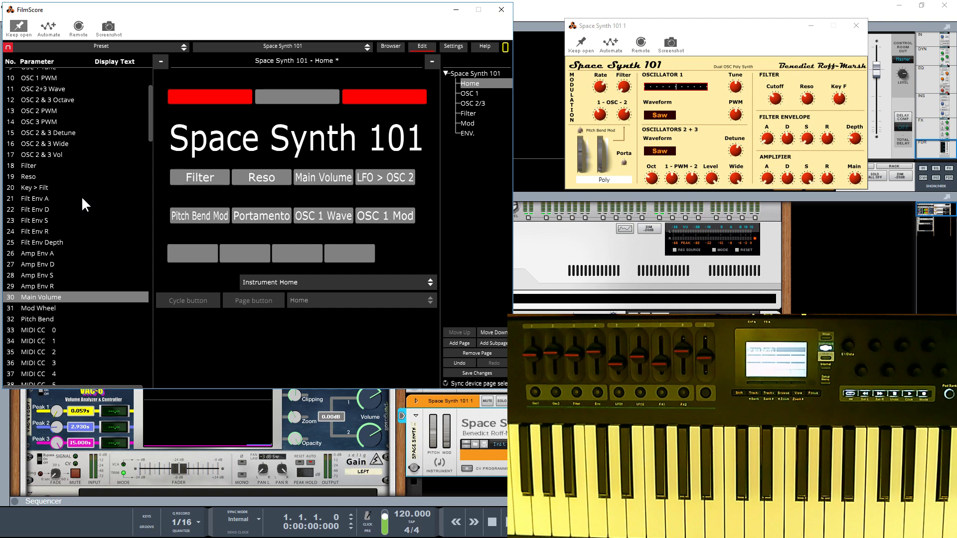
pyautogui.scroll(3, 82, 196)
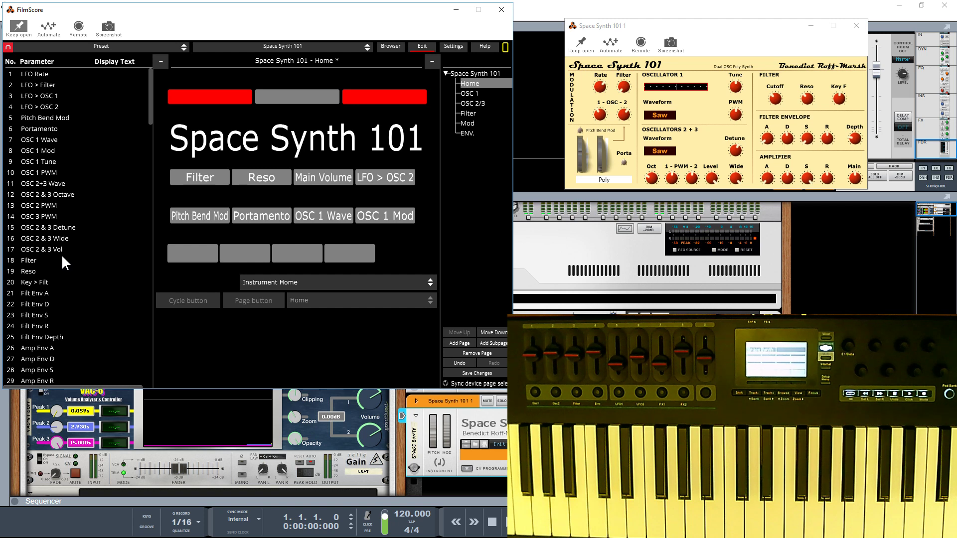
pyautogui.moveTo(40, 248); pyautogui.dragTo(383, 177)
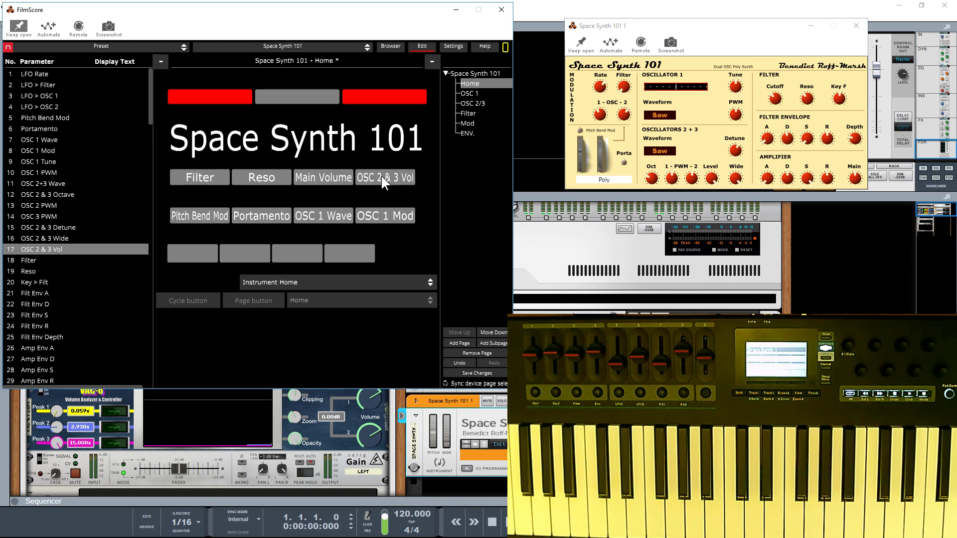
# Set the display text of the OSC 2 & 3 Vol parameter to Level
pyautogui.doubleClick(114, 248)
pyautogui.write('Level')
pyautogui.press('Return')
# Assign LFO Rate, LFO > Filter, LFO > OSC 1 and LFO > OSC 2 to the Home page's four second-row slots in order
pyautogui.moveTo(36, 71); pyautogui.dragTo(195, 216)
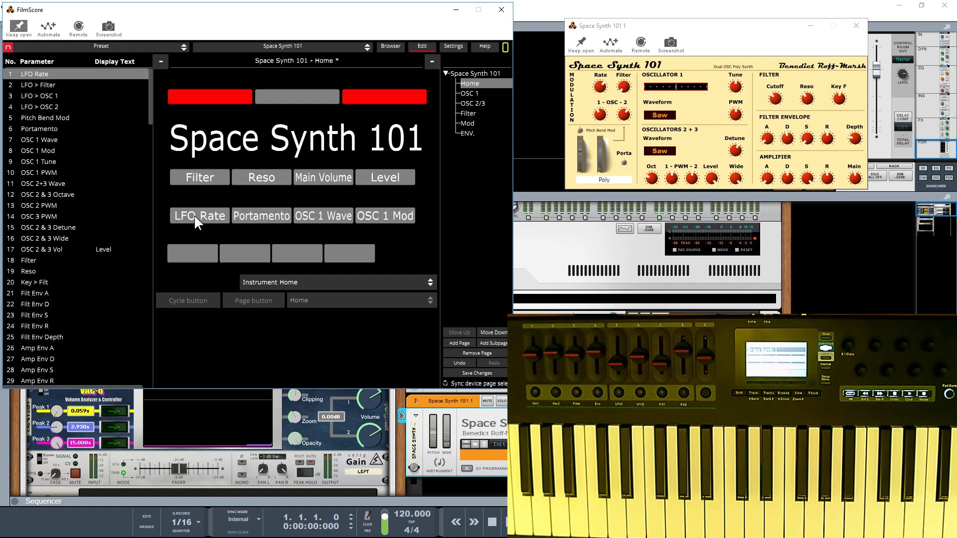
pyautogui.click(40, 85)
pyautogui.moveTo(41, 85); pyautogui.dragTo(252, 214)
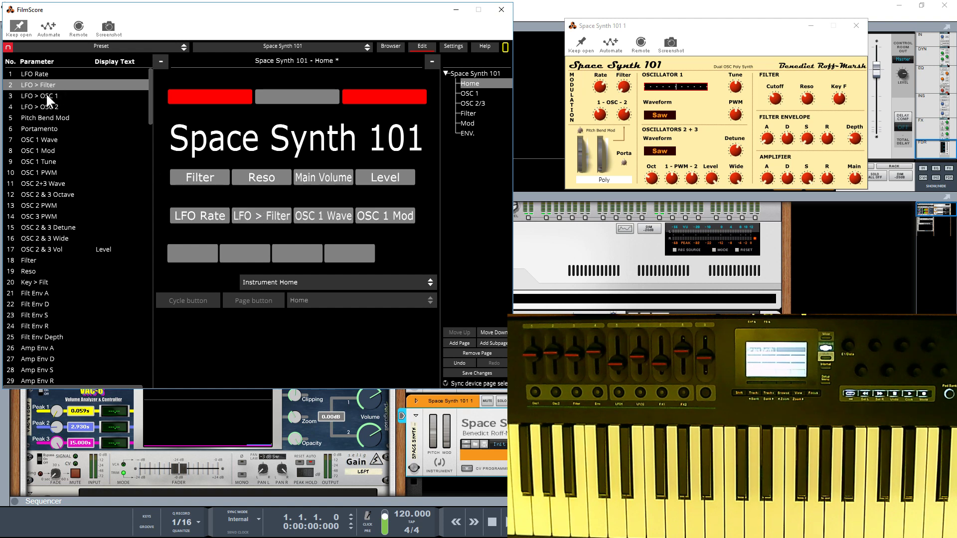
pyautogui.moveTo(45, 93); pyautogui.dragTo(322, 215)
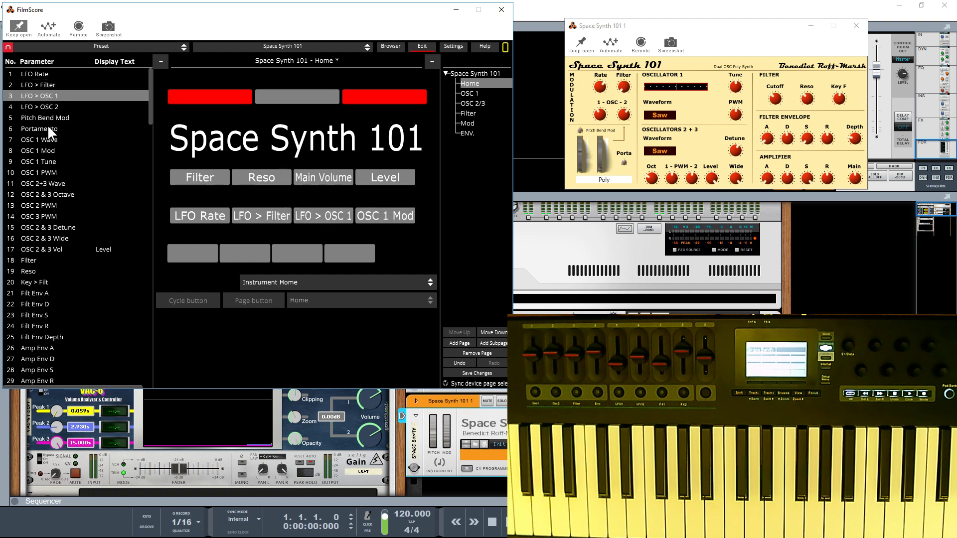
pyautogui.moveTo(41, 105); pyautogui.dragTo(372, 214)
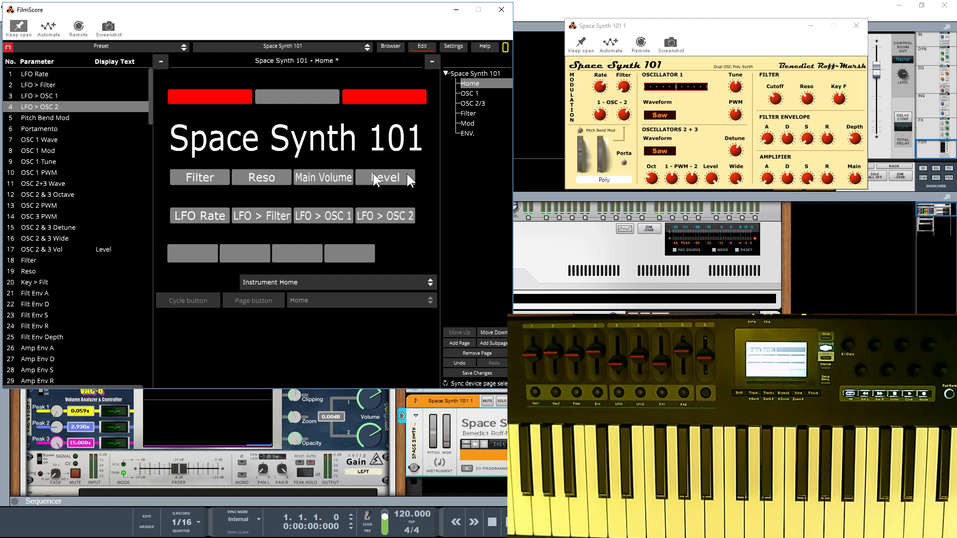
# Review the encoder assignments on the OSC 1, OSC 2/3, Filter and Mod pages in turn
pyautogui.click(469, 93)
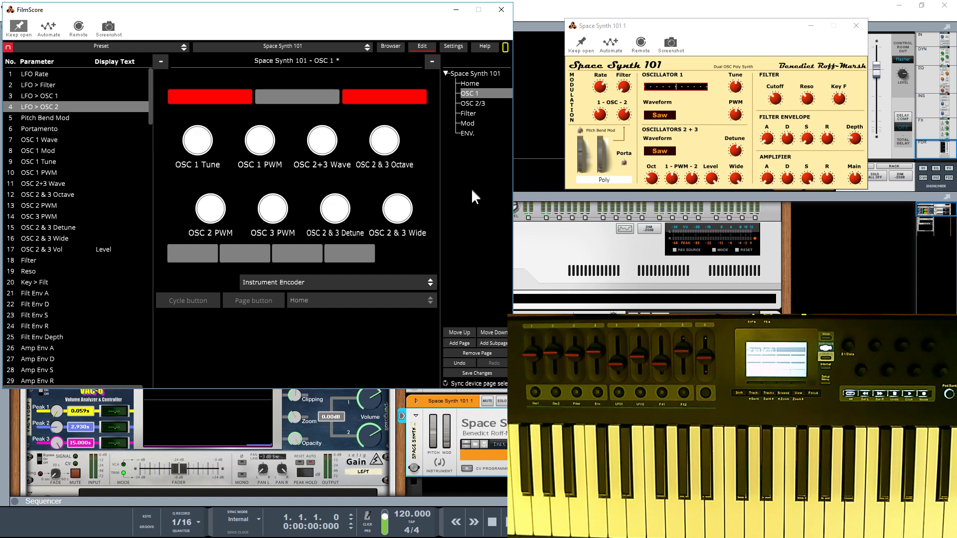
pyautogui.press('Up')
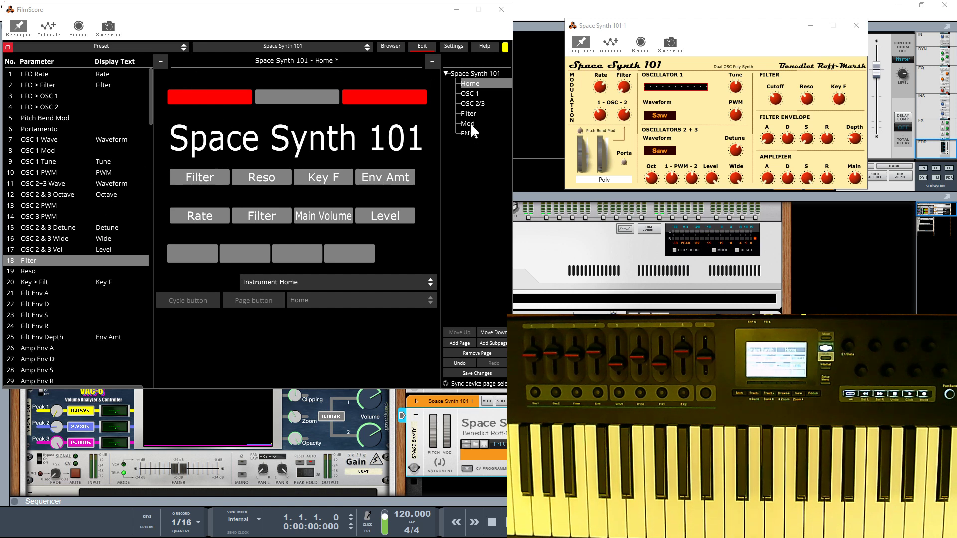
pyautogui.click(469, 93)
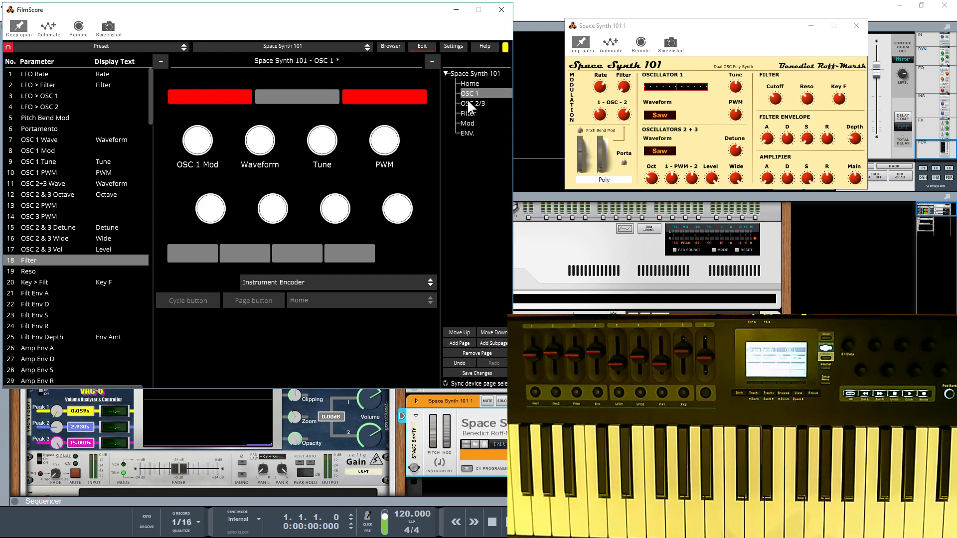
pyautogui.click(469, 103)
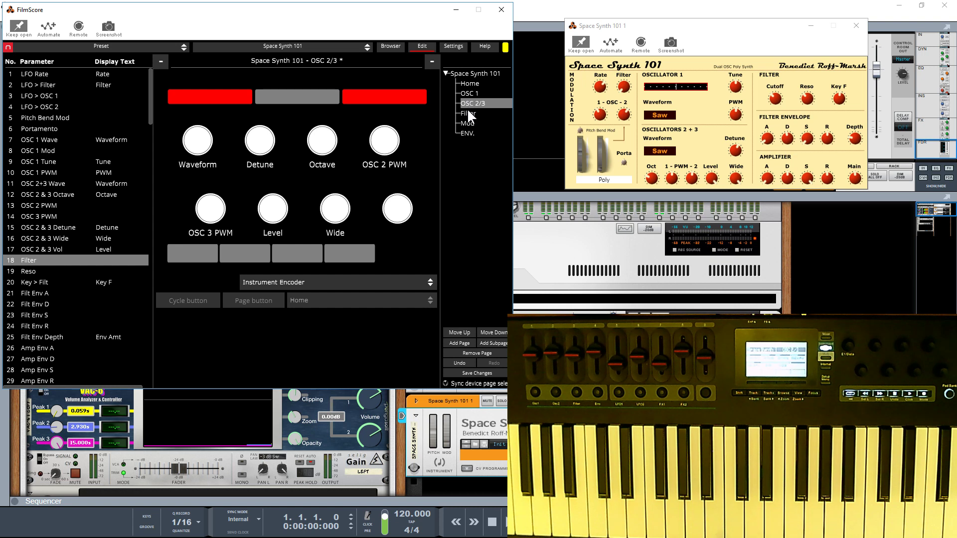
pyautogui.click(468, 111)
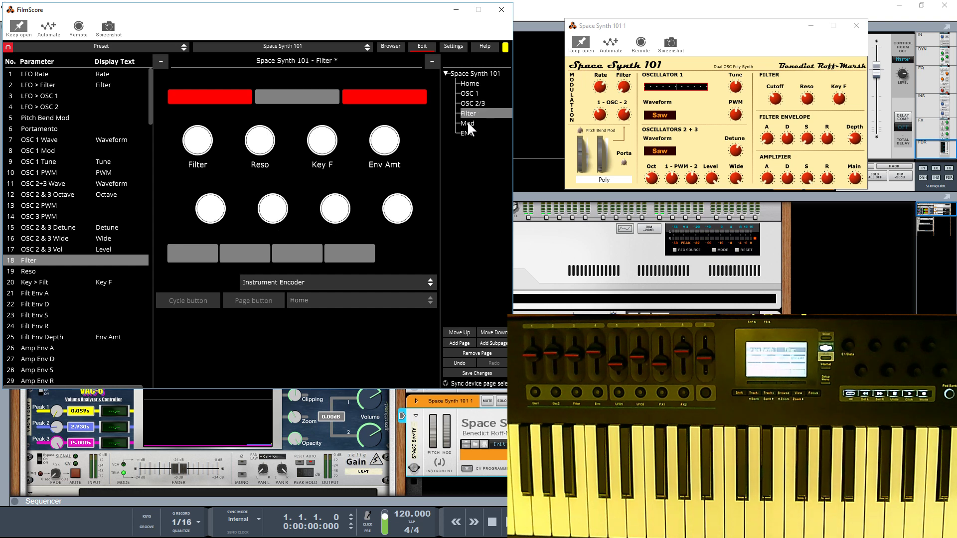
pyautogui.click(468, 125)
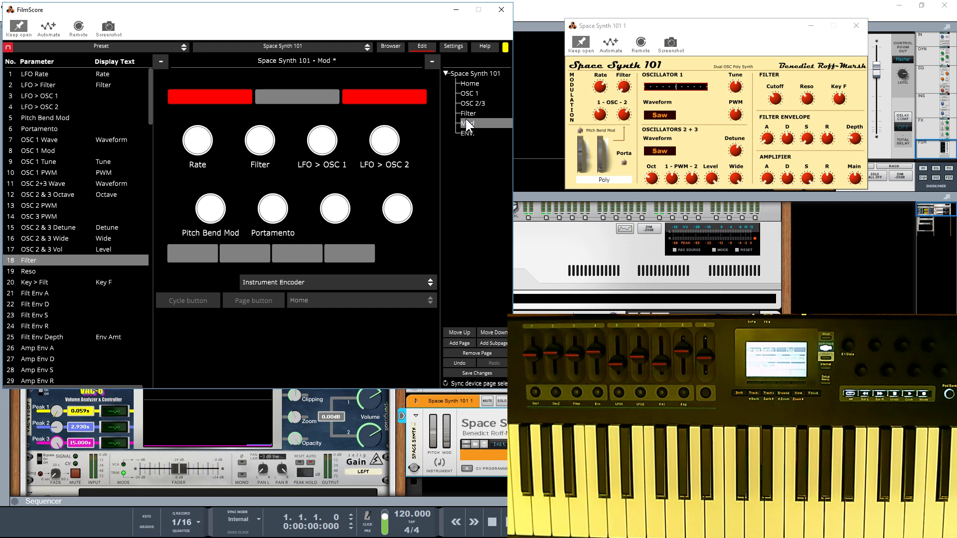
# Add a subpage under the Mod page, view the empty new page, and remove it again
pyautogui.click(489, 343)
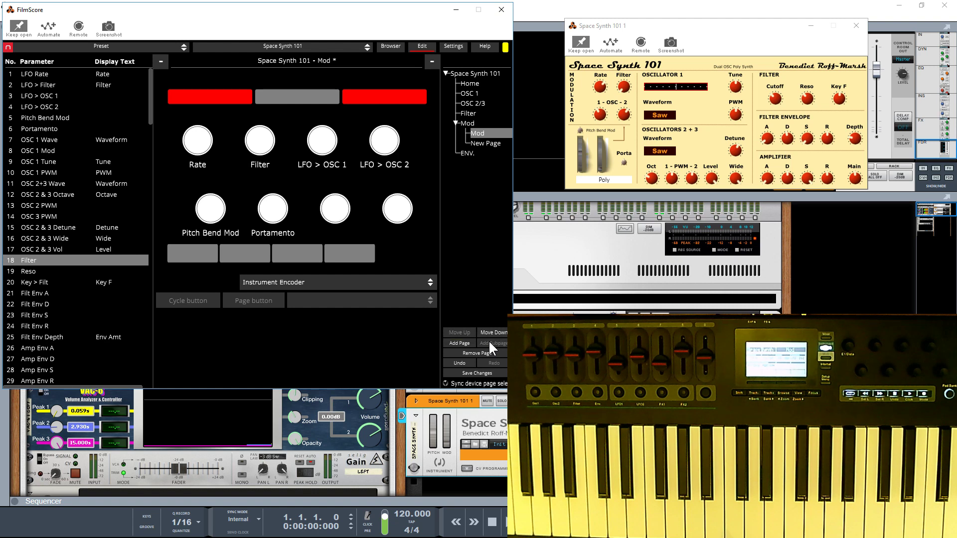
pyautogui.click(479, 144)
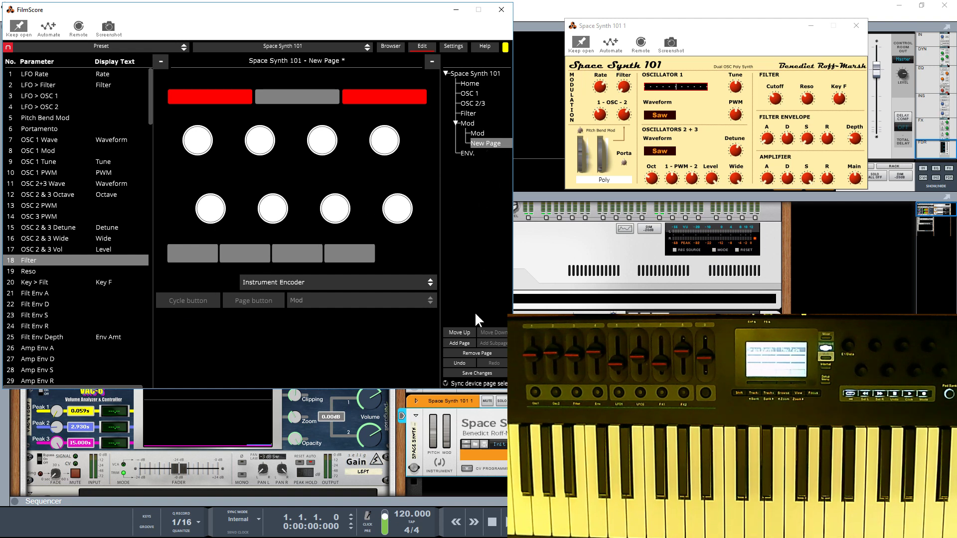
pyautogui.click(473, 352)
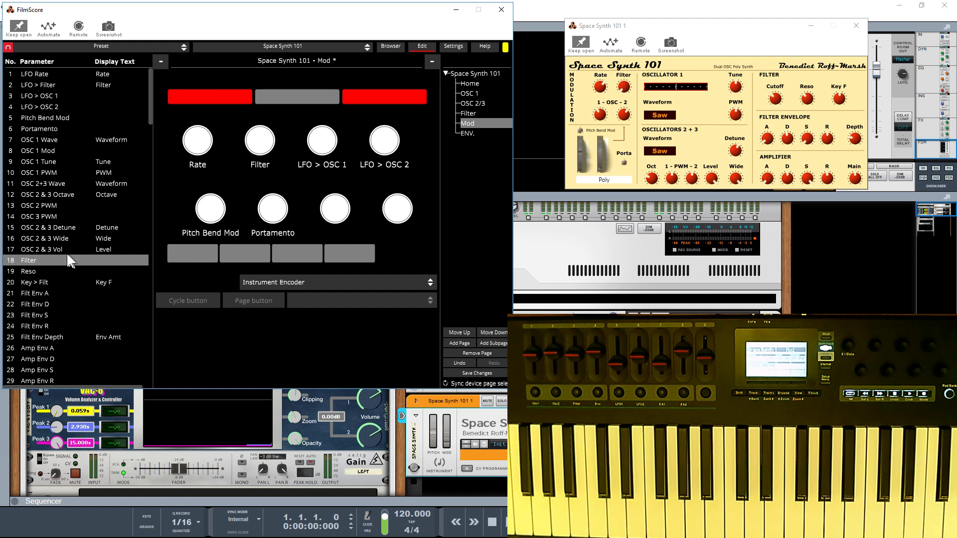
# Assign the Filter parameter to the first button below the Mod page's encoders and select that button
pyautogui.moveTo(34, 260); pyautogui.dragTo(191, 254)
pyautogui.click(193, 253)
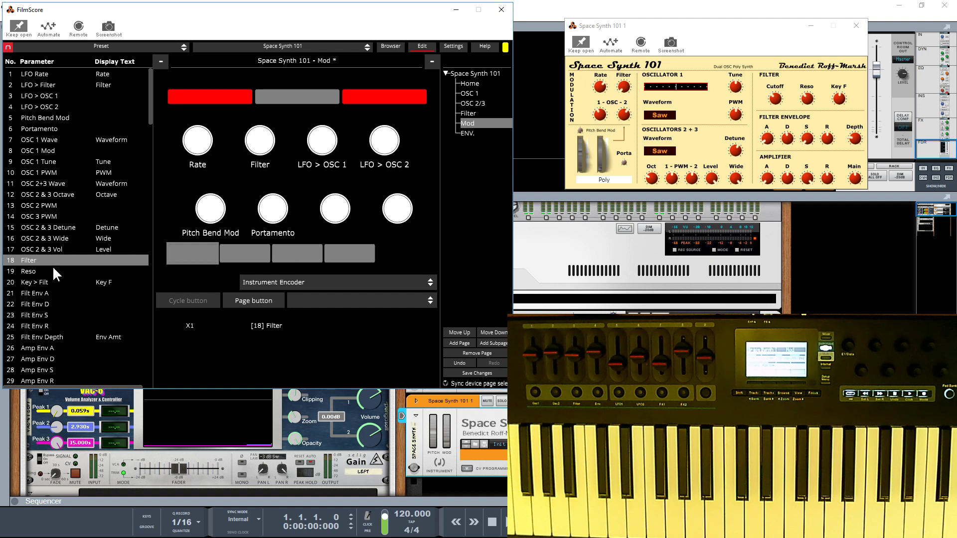
# Try to assign the Filter parameter to the eighth encoder on the Mod page
pyautogui.moveTo(51, 260); pyautogui.dragTo(398, 211)
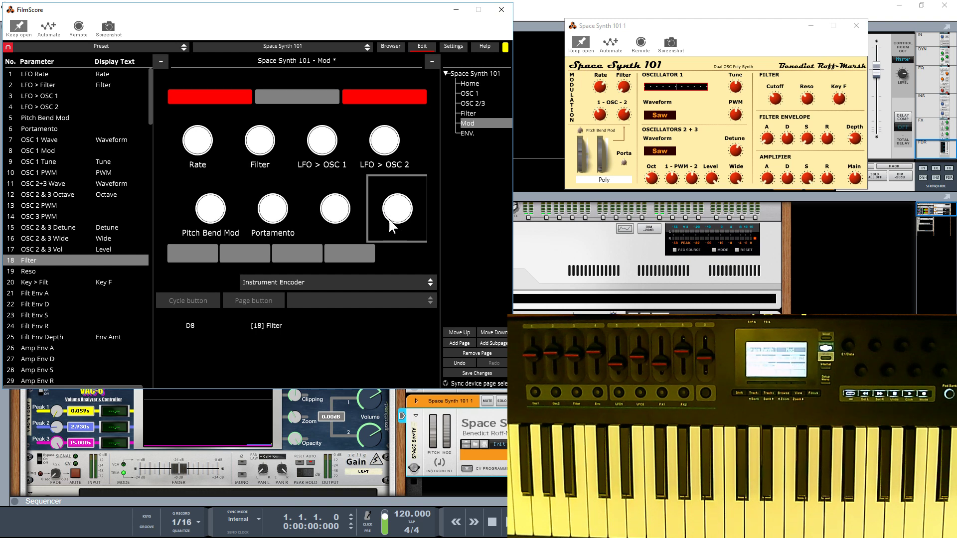
# Look through the Home, ENV., OSC 2/3 and Filter pages and return to the Home page
pyautogui.click(469, 89)
pyautogui.click(468, 85)
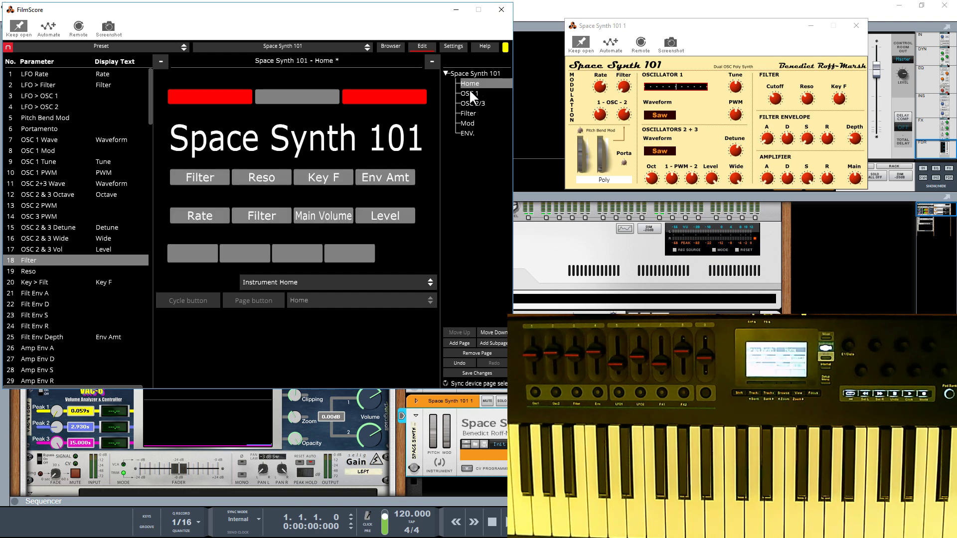
pyautogui.click(468, 90)
pyautogui.click(466, 133)
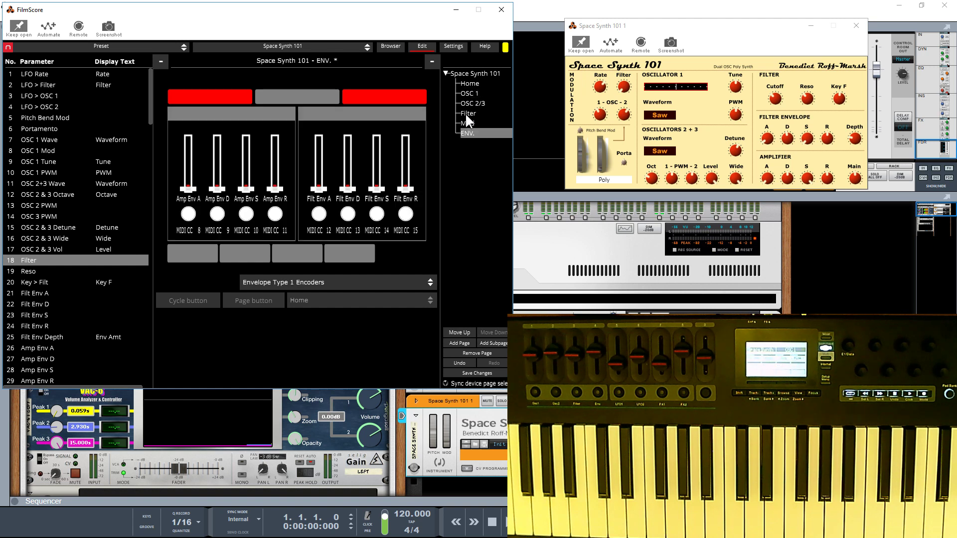
pyautogui.click(465, 83)
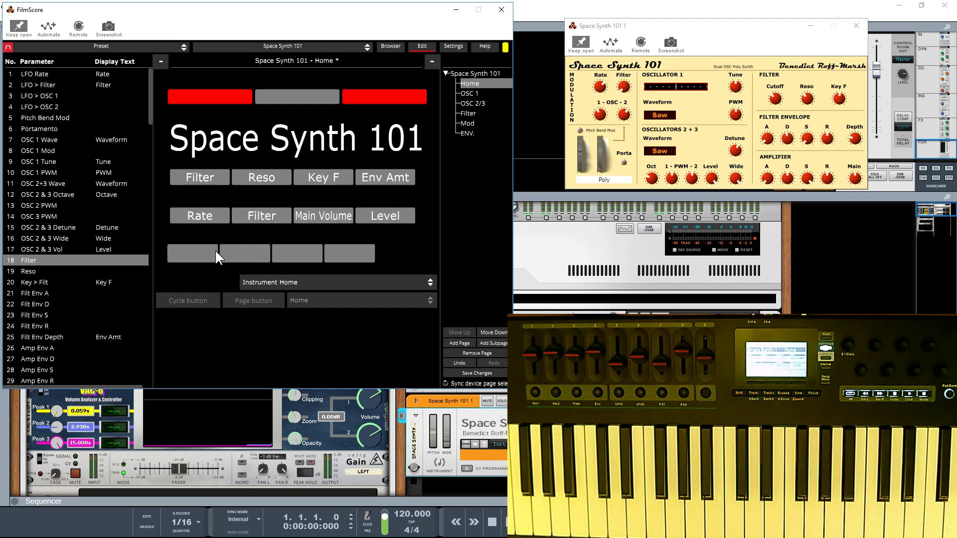
pyautogui.click(472, 103)
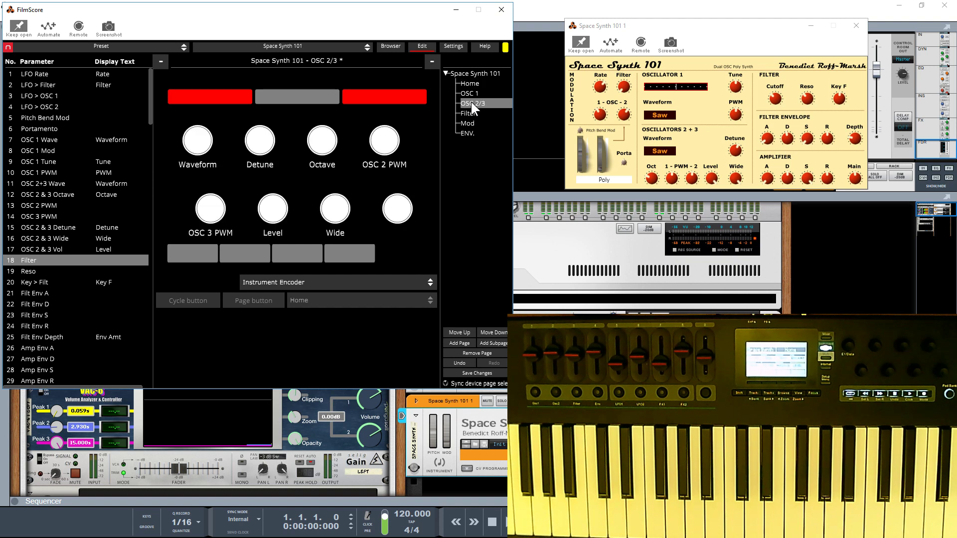
pyautogui.click(465, 113)
pyautogui.click(467, 85)
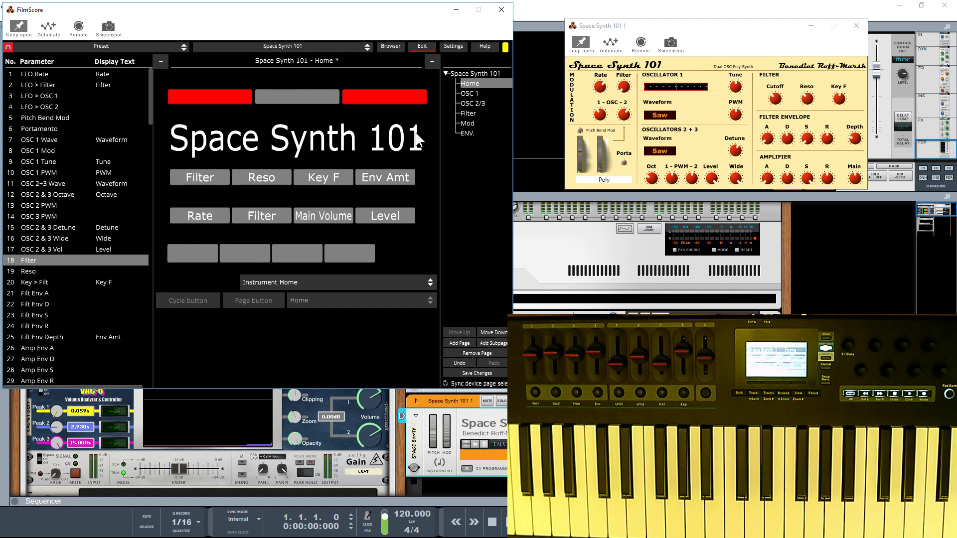
# Make the Home page's first lower button navigate to the ENV. page
pyautogui.click(199, 252)
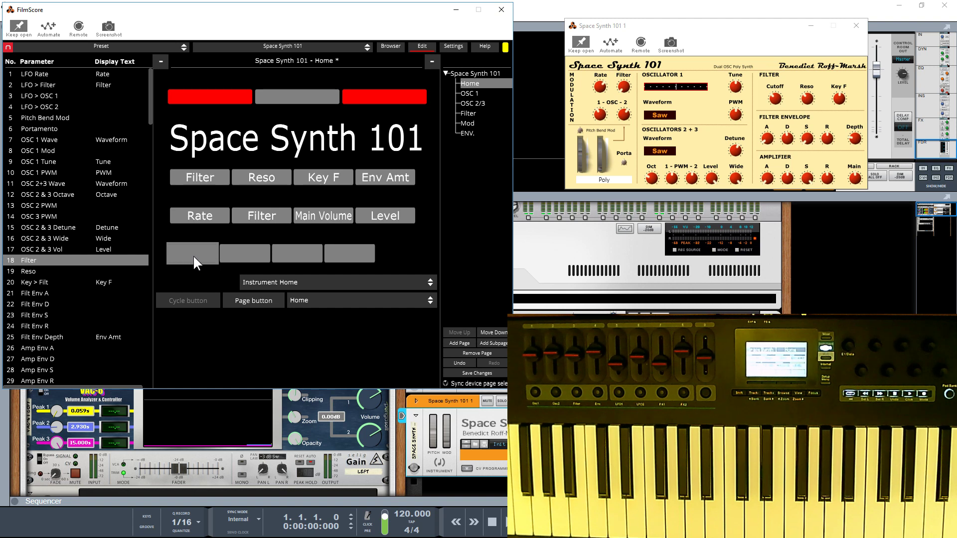
pyautogui.click(396, 299)
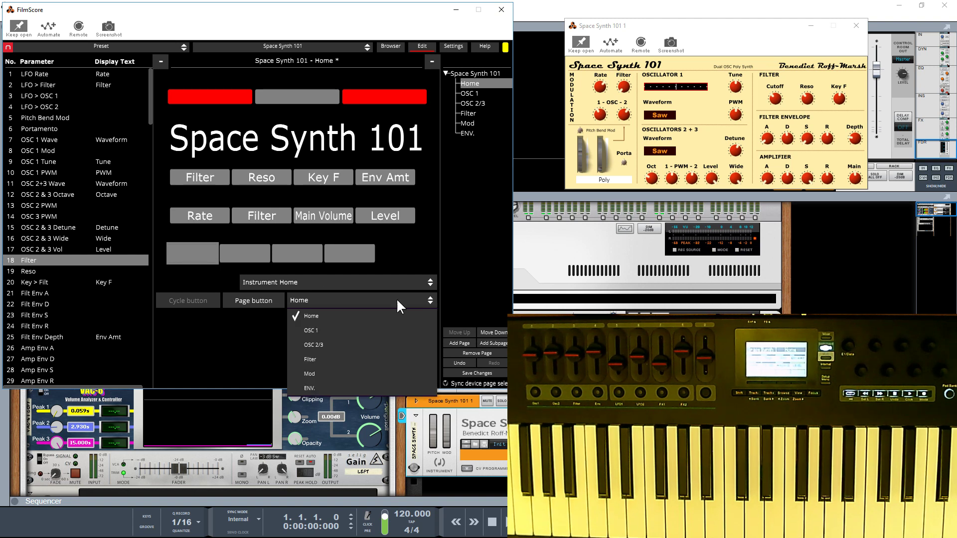
pyautogui.click(310, 388)
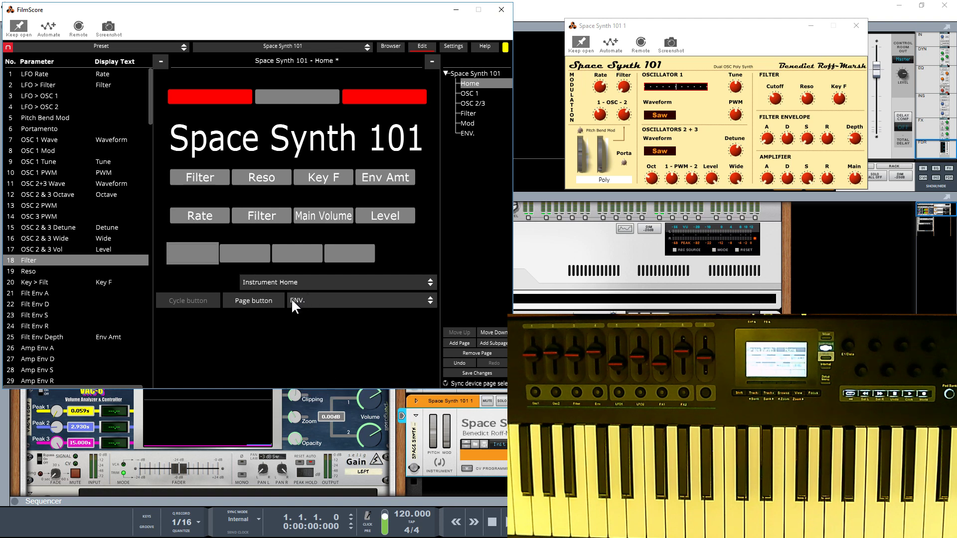
pyautogui.click(255, 297)
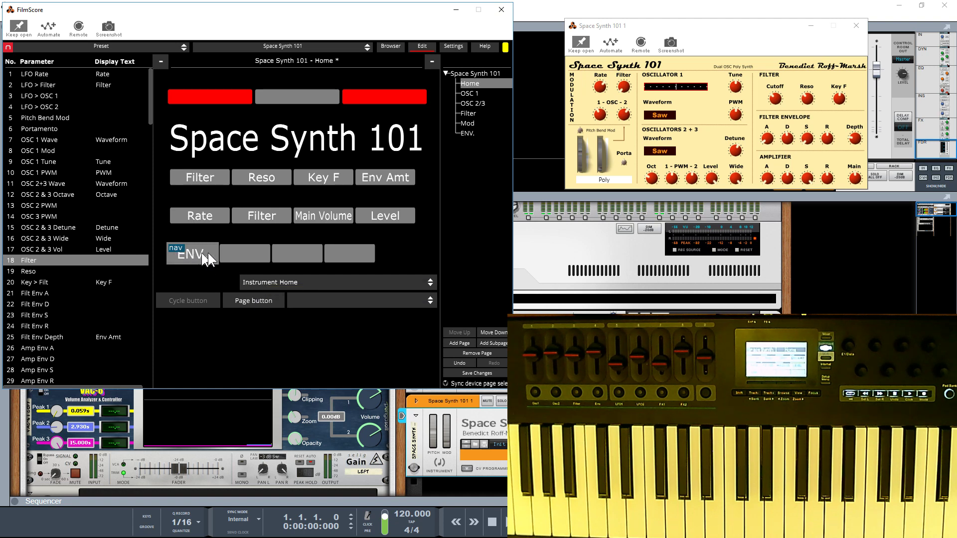
# Make the Home page's second lower button navigate to the OSC 1 page
pyautogui.click(246, 251)
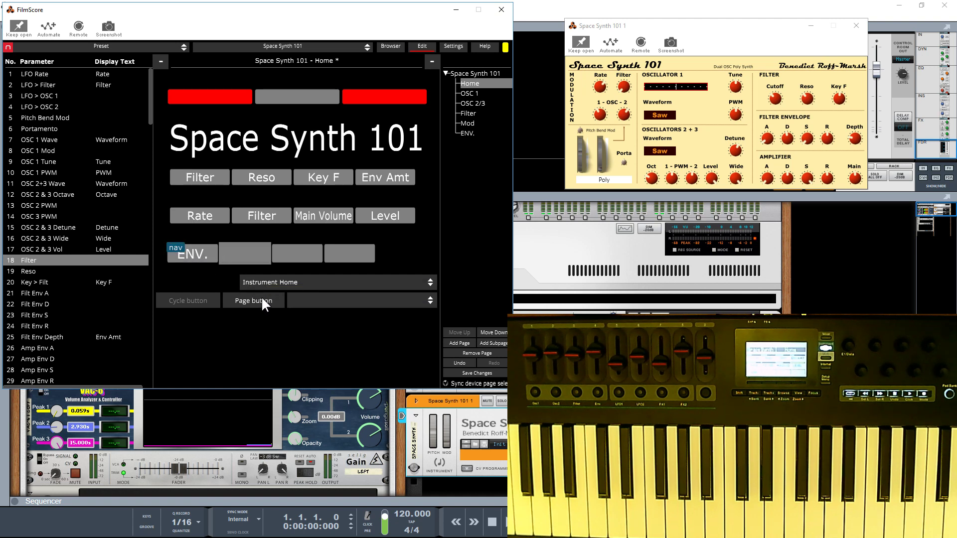
pyautogui.click(307, 299)
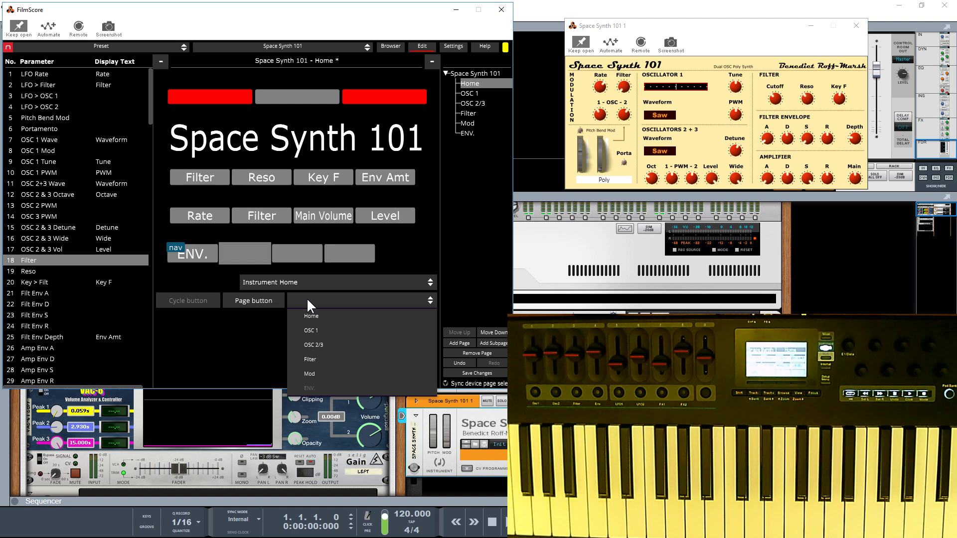
pyautogui.click(312, 332)
pyautogui.click(255, 300)
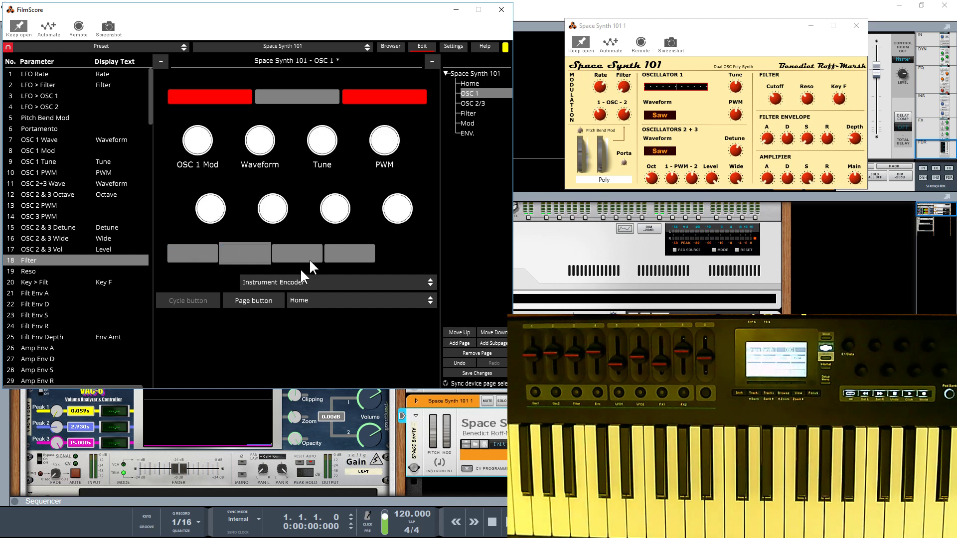
# Set the second button to navigate to OSC 2/3 on the OSC 1 page and to Filter on the OSC 2/3 page
pyautogui.click(301, 300)
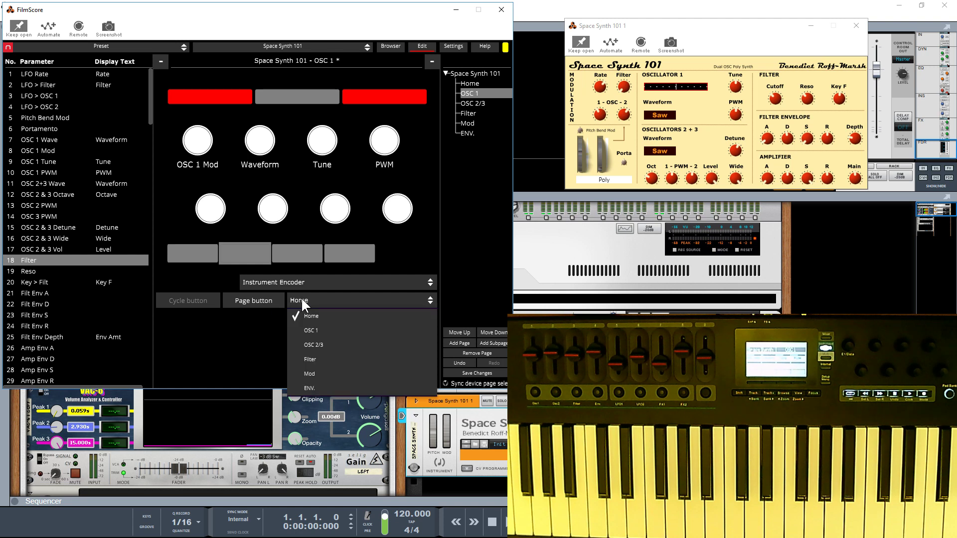
pyautogui.click(307, 344)
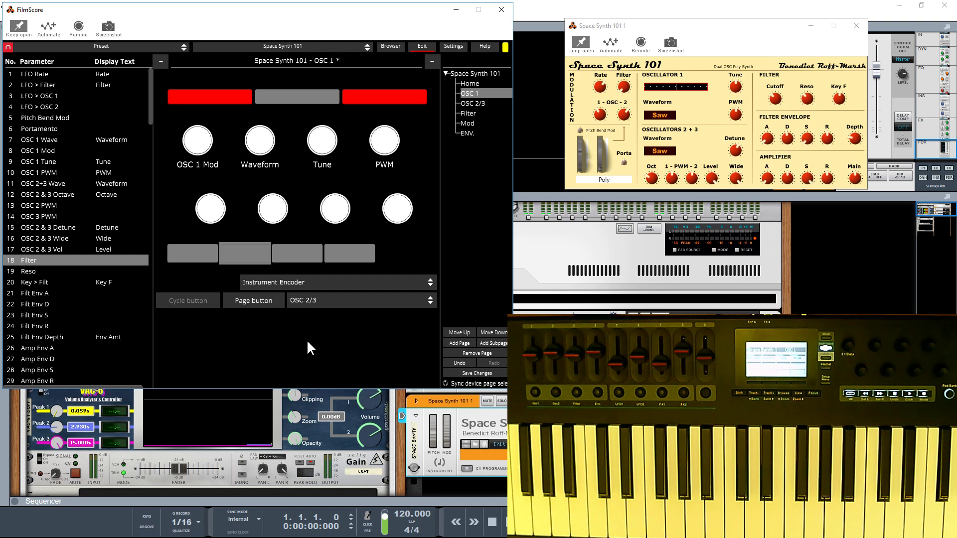
pyautogui.click(258, 298)
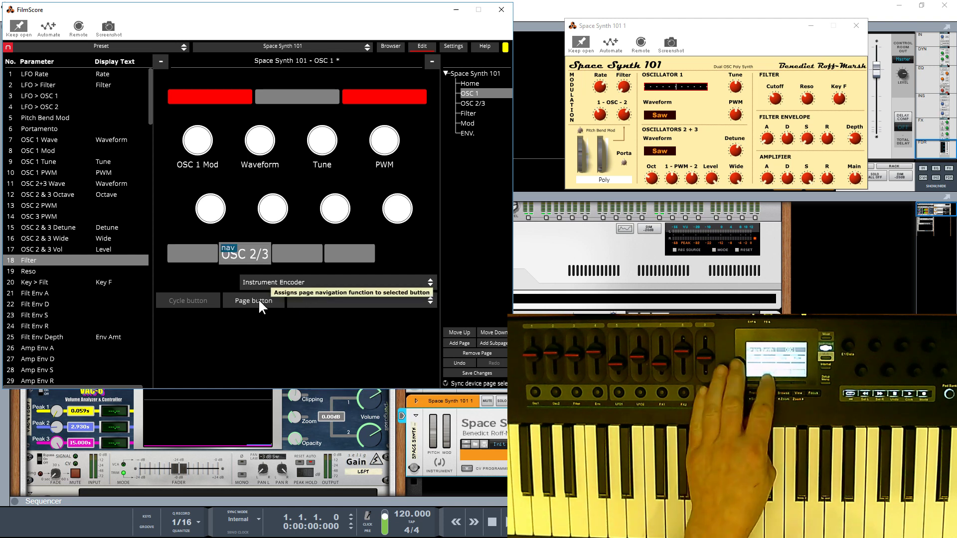
pyautogui.click(300, 300)
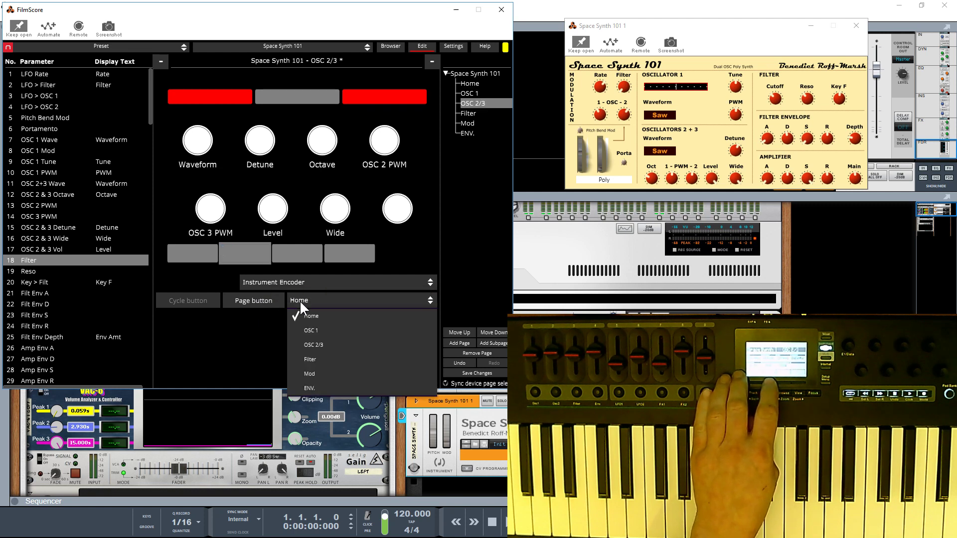
pyautogui.click(309, 357)
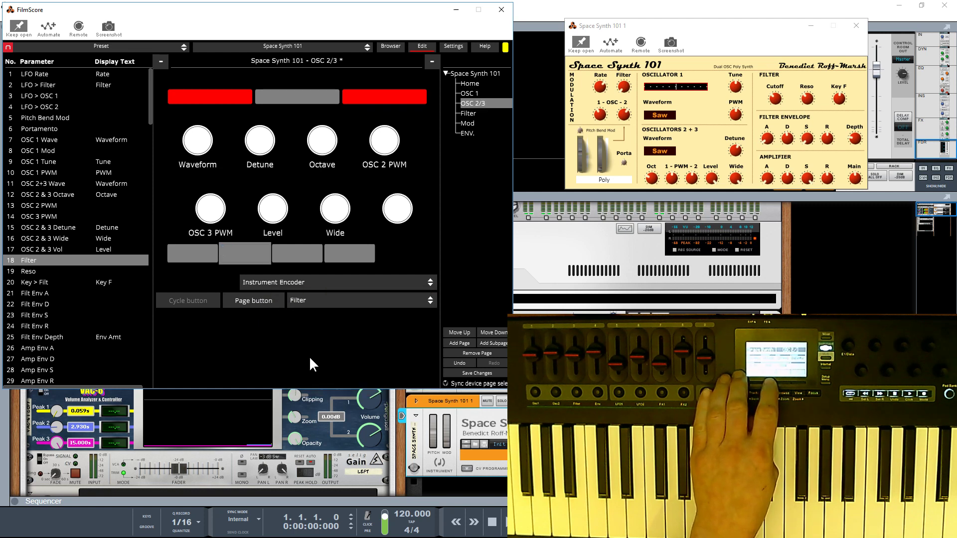
pyautogui.click(259, 298)
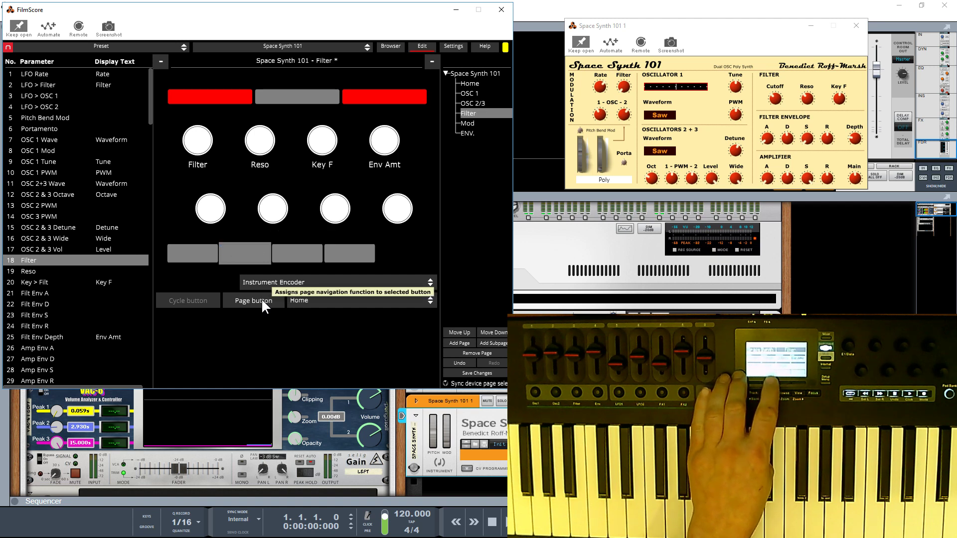
# Make the Filter page's second lower button navigate to the Mod page
pyautogui.click(302, 299)
pyautogui.click(310, 372)
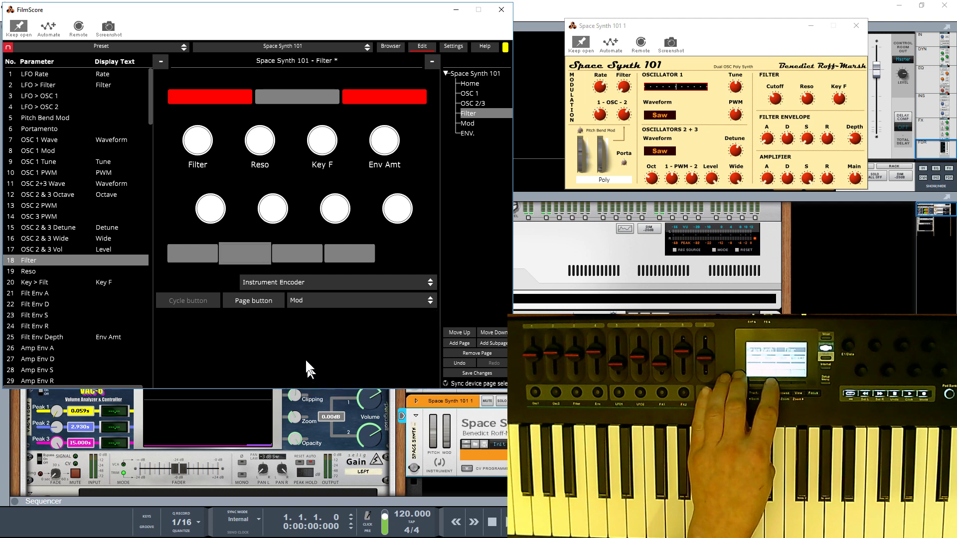
pyautogui.click(262, 299)
# Set the second button to navigate to ENV. on the Mod page and to Home on the ENV. page
pyautogui.click(297, 299)
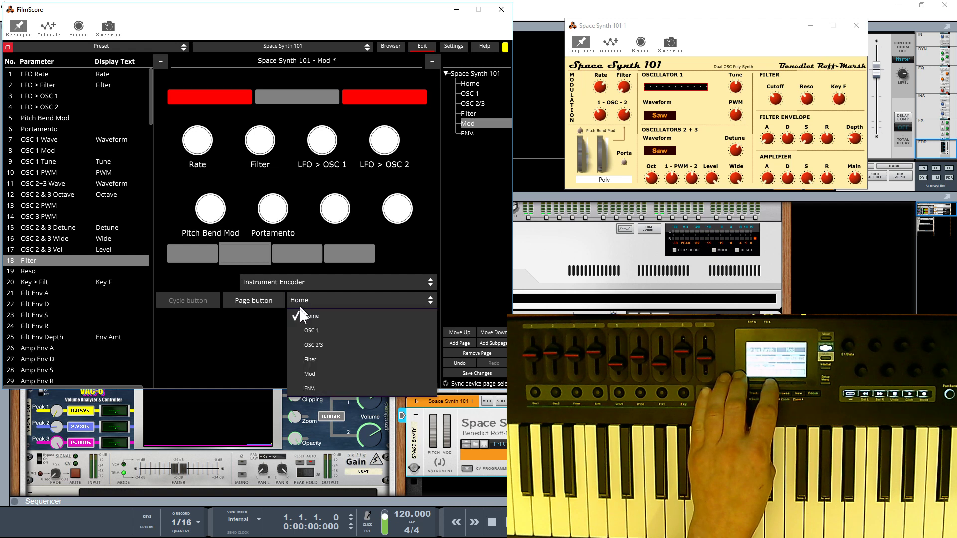
pyautogui.click(313, 386)
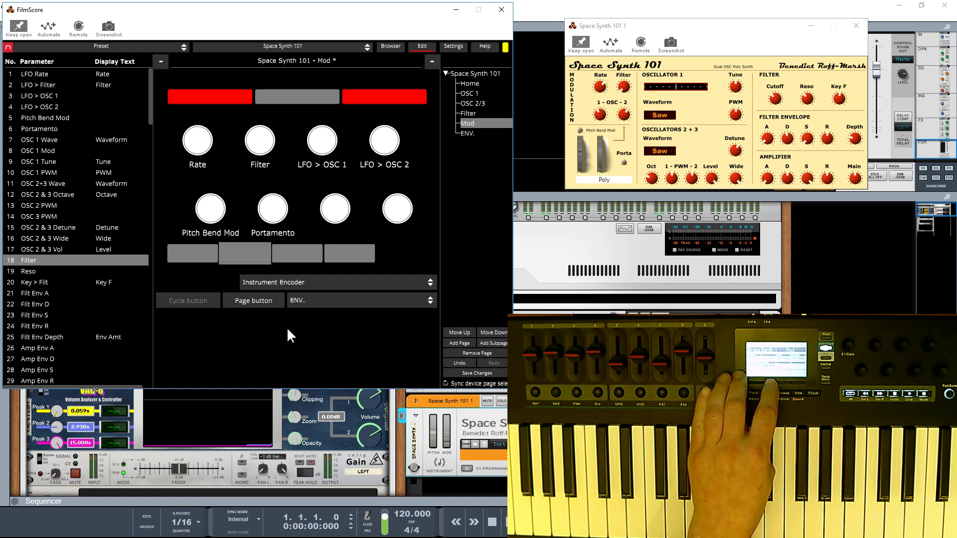
pyautogui.click(255, 298)
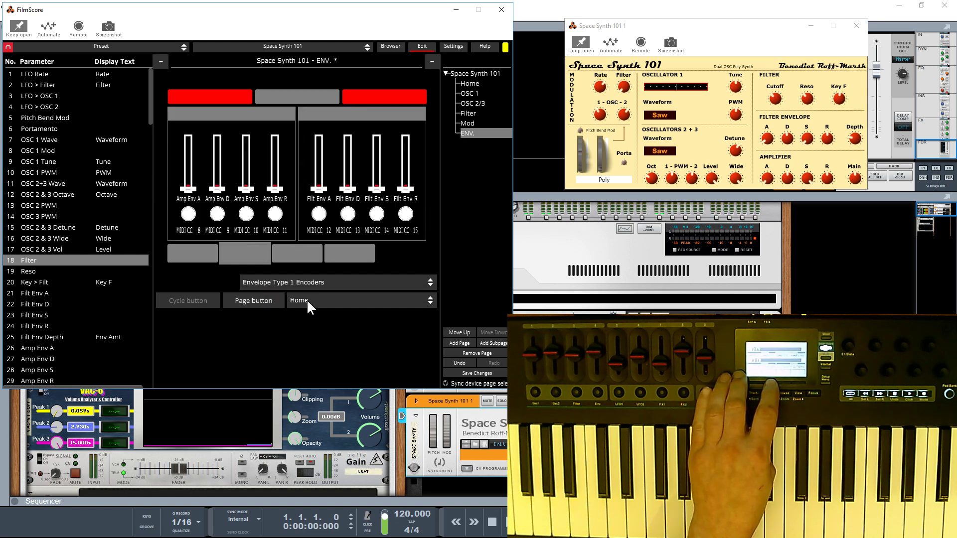
pyautogui.click(264, 299)
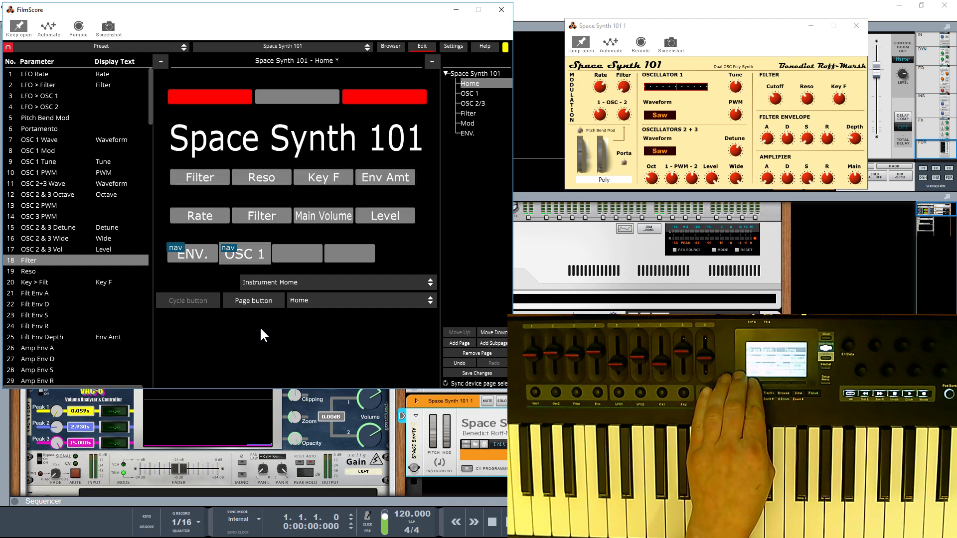
# Set the first button to navigate to Mod on the ENV. page and to Filter on the Mod page
pyautogui.click(303, 299)
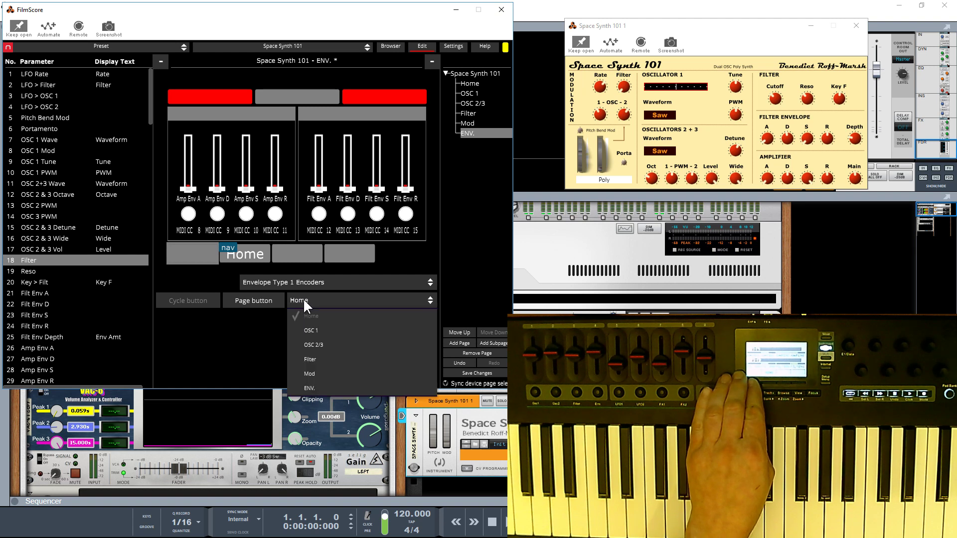
pyautogui.click(314, 373)
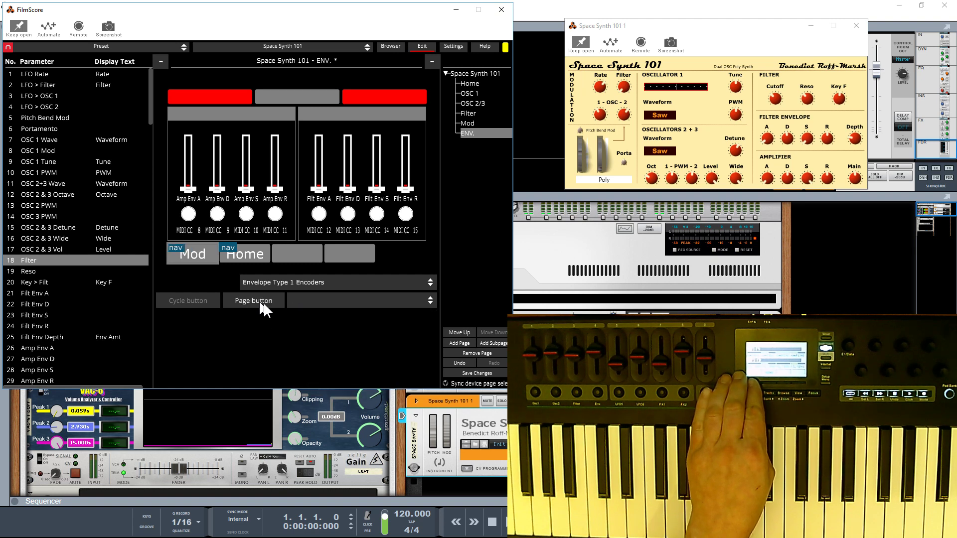
pyautogui.click(296, 297)
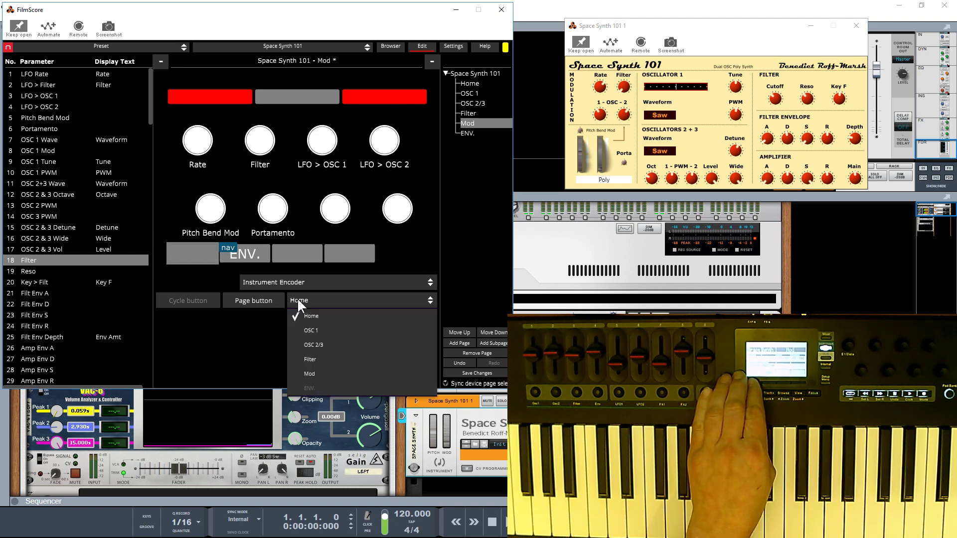
pyautogui.click(305, 358)
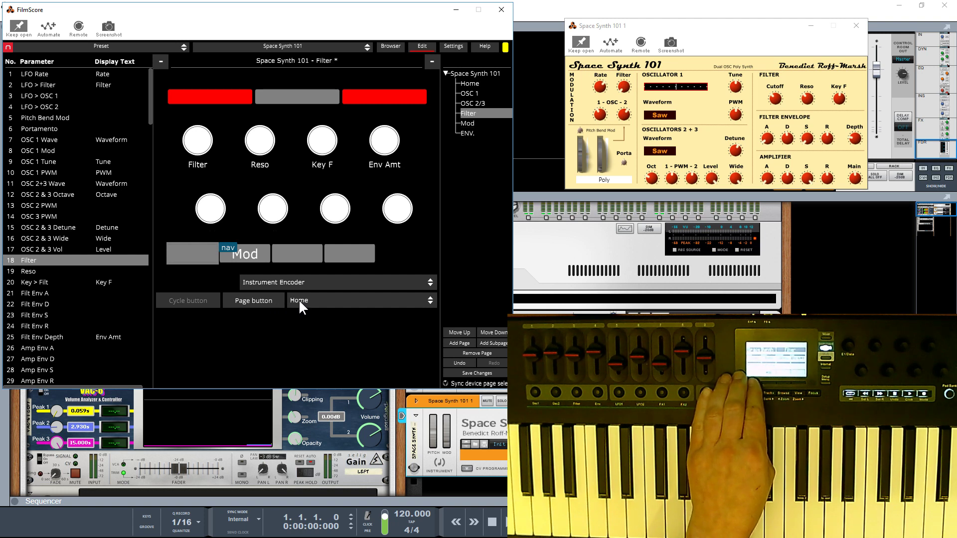
# Make the Filter page's first lower button navigate to the OSC 2/3 page
pyautogui.click(301, 299)
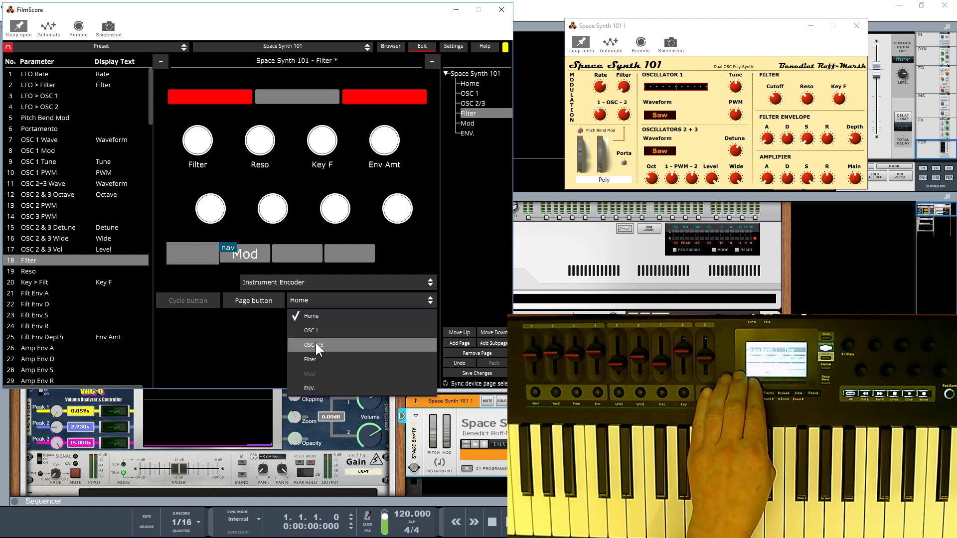
pyautogui.click(316, 344)
pyautogui.click(261, 299)
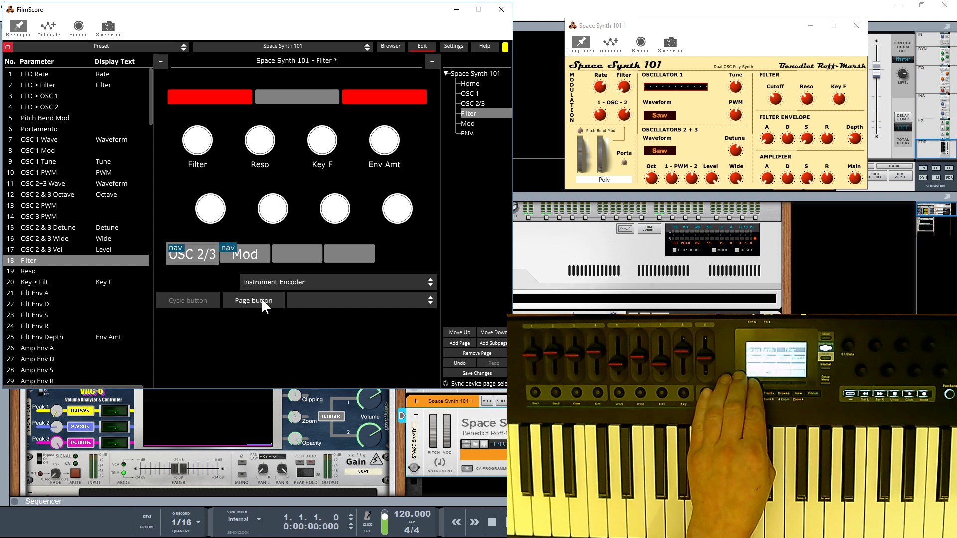
# Set the first button to navigate to OSC 1 on the OSC 2/3 page and to Home on the OSC 1 page
pyautogui.click(299, 300)
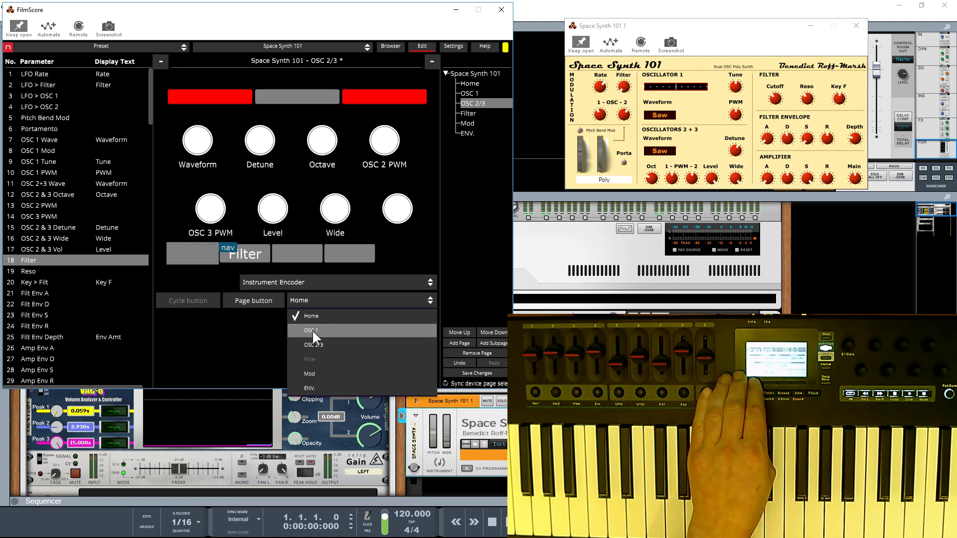
pyautogui.click(311, 330)
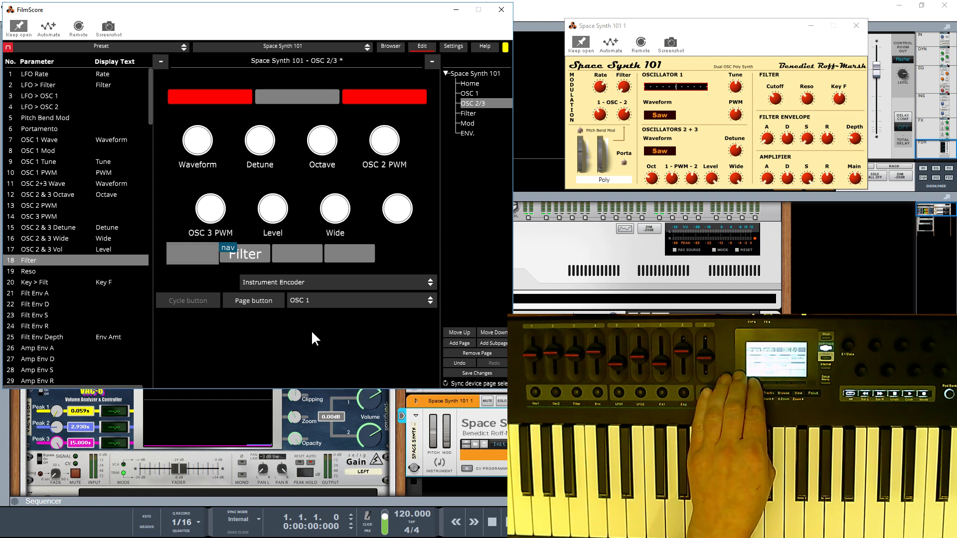
pyautogui.click(258, 299)
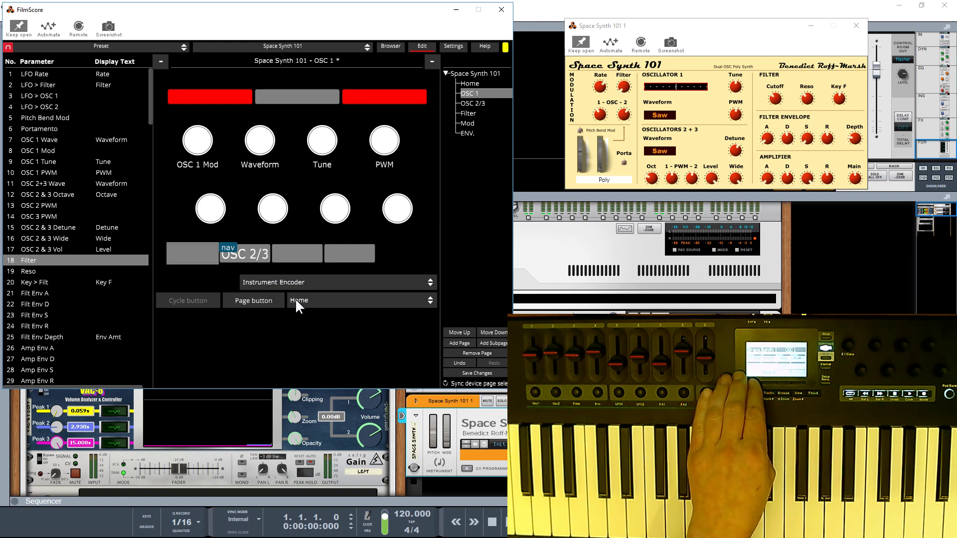
pyautogui.click(254, 299)
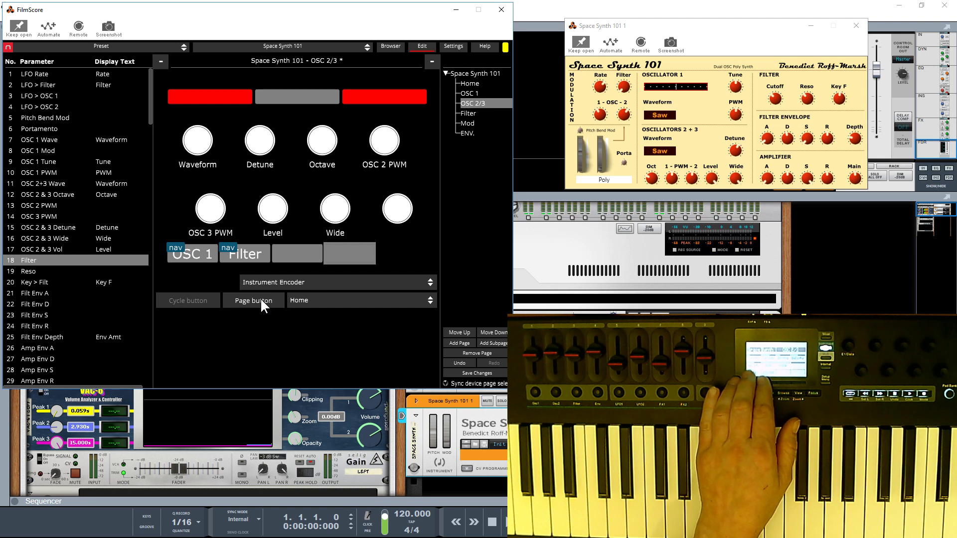
# Assign Home page navigation to the fourth lower button on the OSC 2/3 page
pyautogui.click(260, 298)
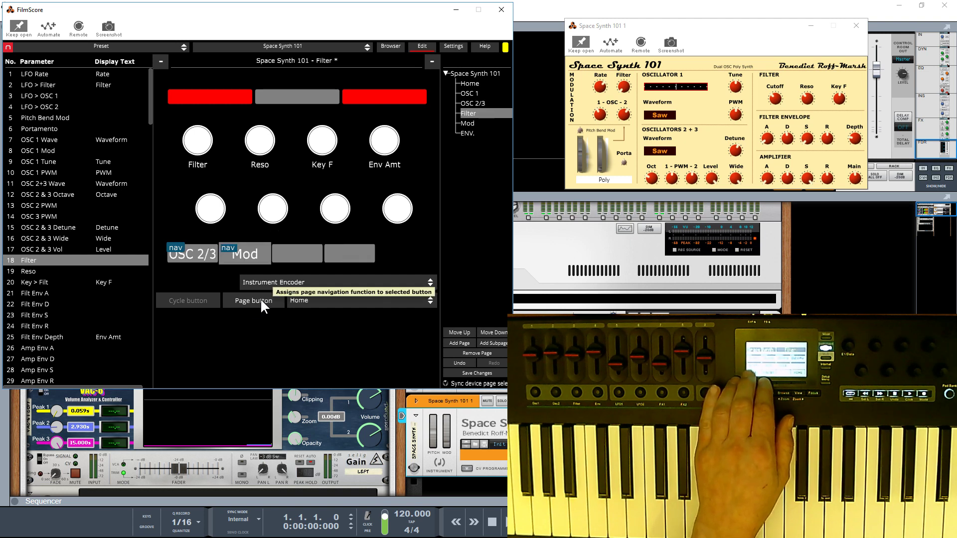
# Assign Home page navigation to the fourth lower button on the Filter and Mod pages, and save the mapping changes
pyautogui.click(354, 254)
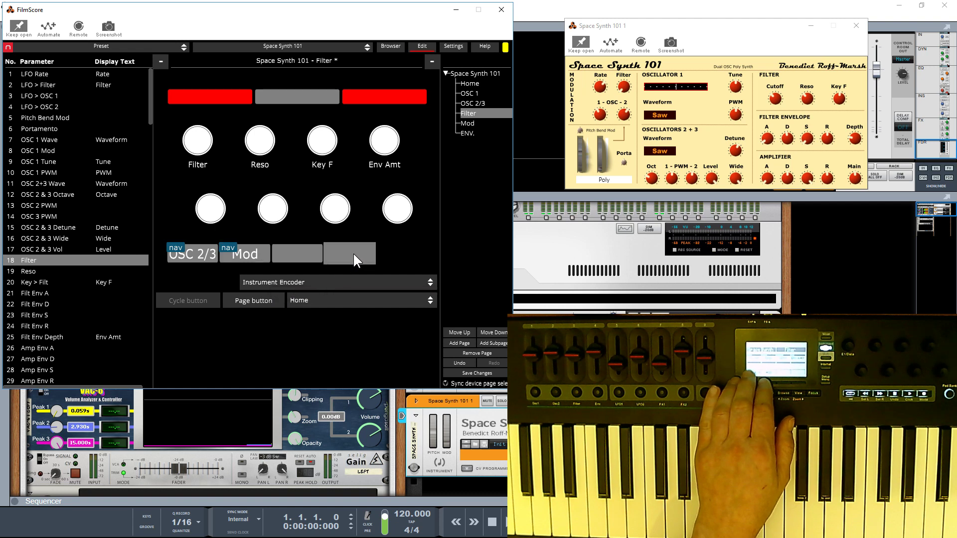
pyautogui.click(259, 299)
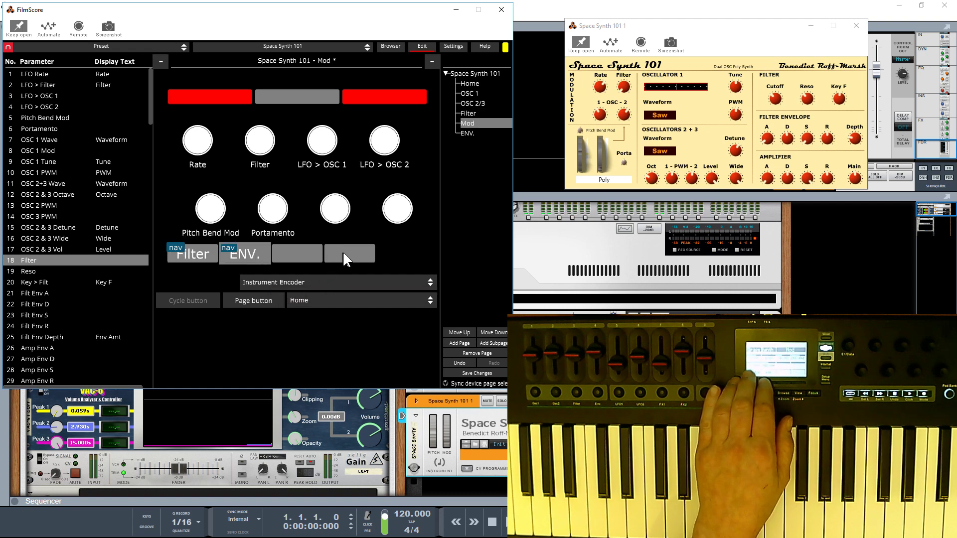
pyautogui.click(264, 299)
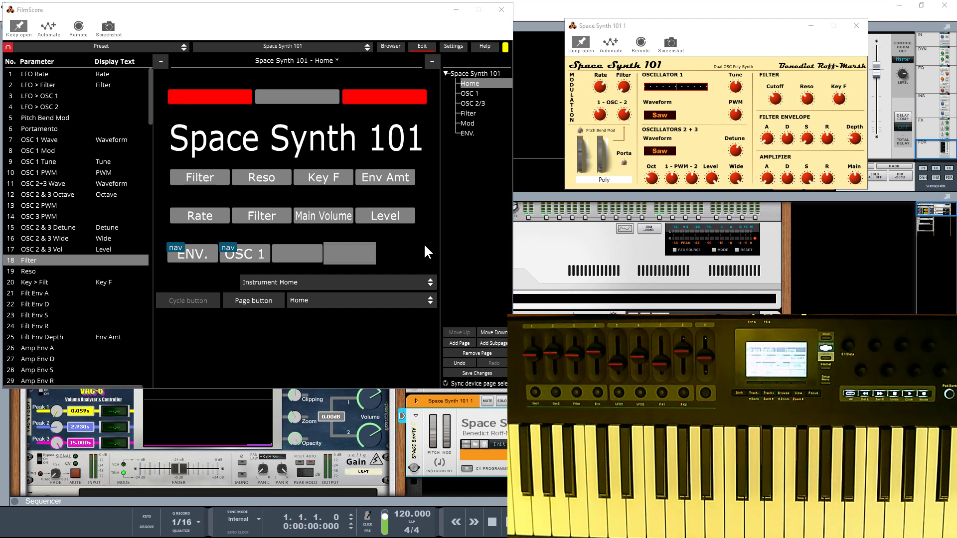
pyautogui.click(478, 373)
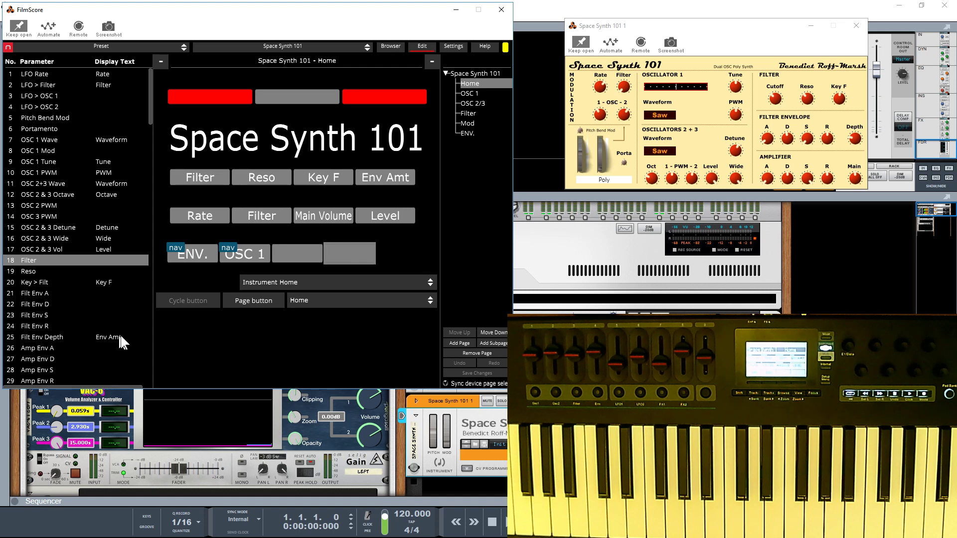
# Switch to File Explorer and locate the Space Synth 101a.npm mapping file in Nektarine's Mapping Files Instruments folder
pyautogui.hotkey('alt', 'Tab')
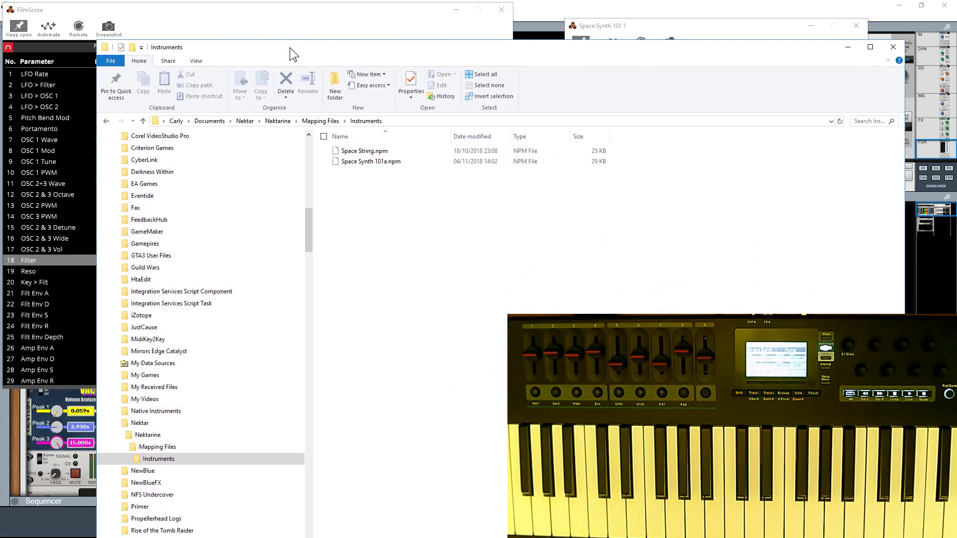
pyautogui.moveTo(289, 47); pyautogui.dragTo(280, 55)
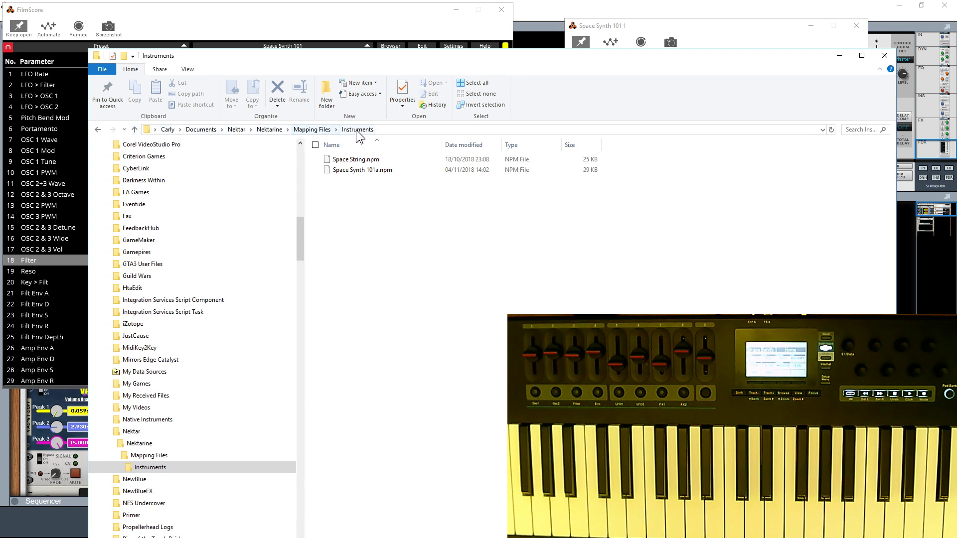
pyautogui.click(374, 171)
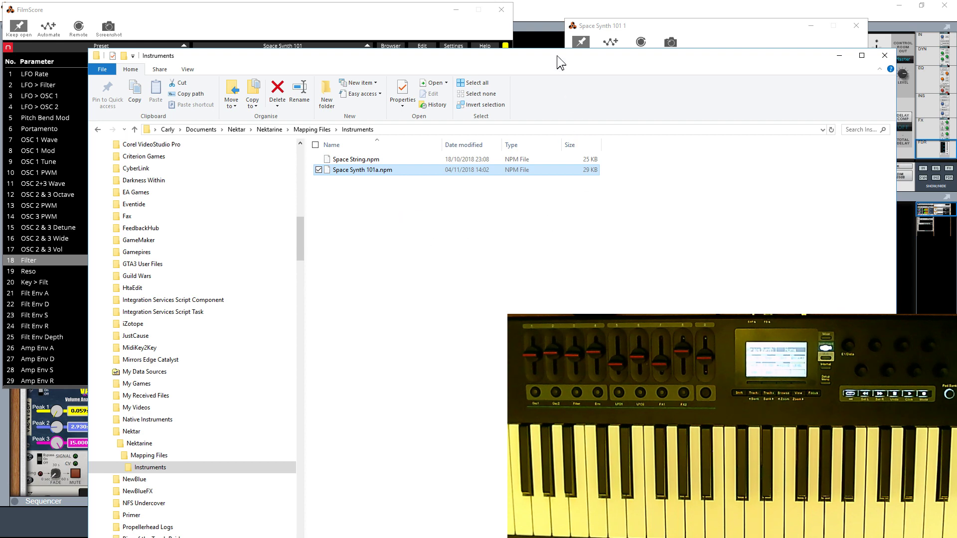
pyautogui.press('Return')
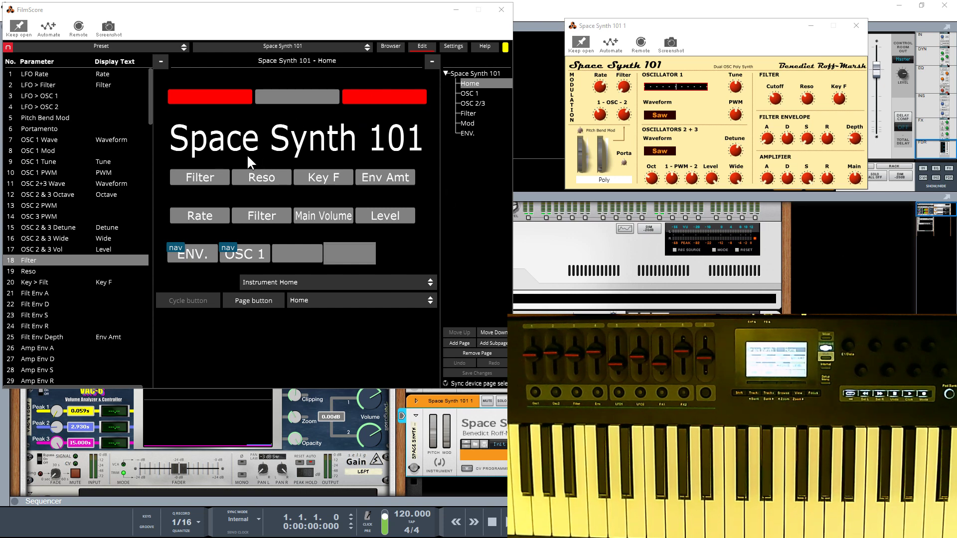
# Add a second slot beneath Space Synth 101, load D16 Group's LuSH-101 into it, and reopen and reposition the FilmScore window
pyautogui.click(285, 46)
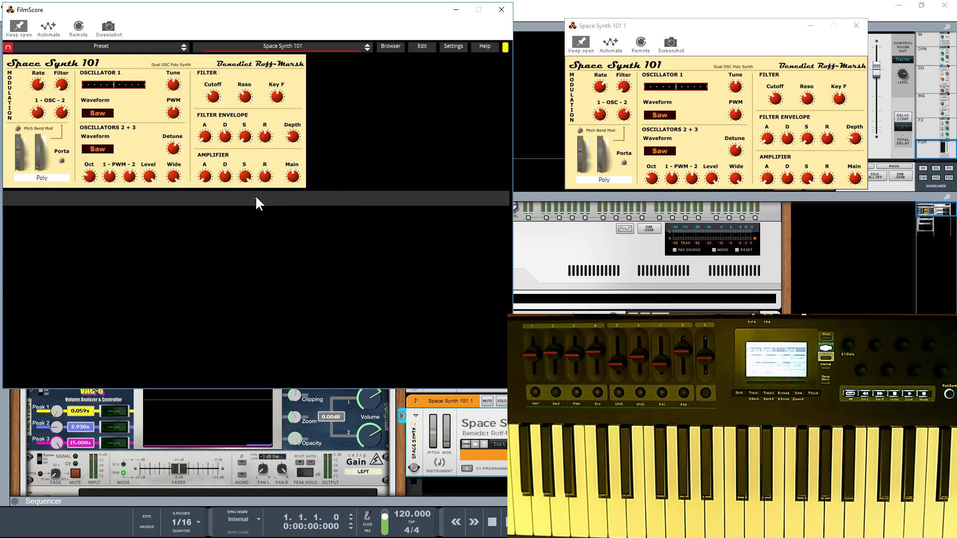
pyautogui.click(256, 198)
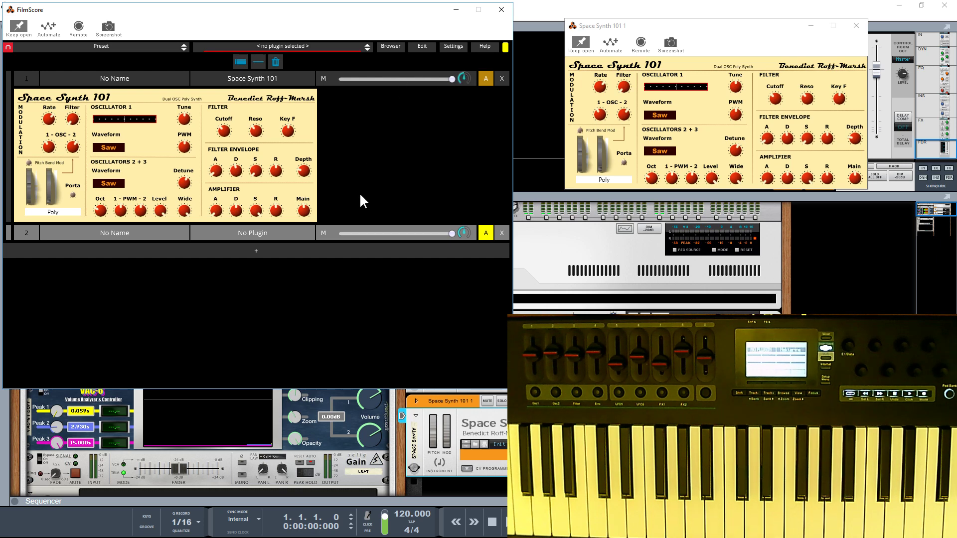
pyautogui.click(253, 233)
pyautogui.moveTo(264, 299)
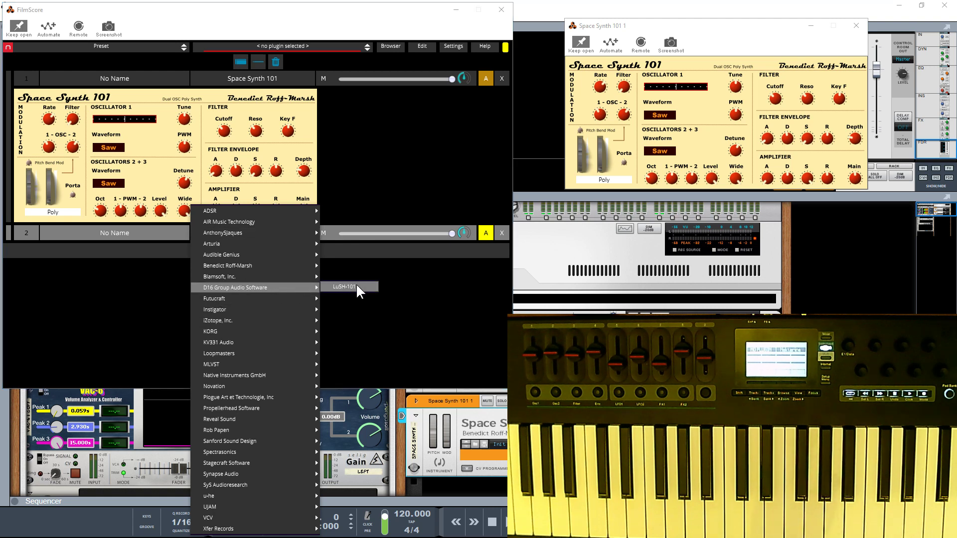
pyautogui.click(356, 286)
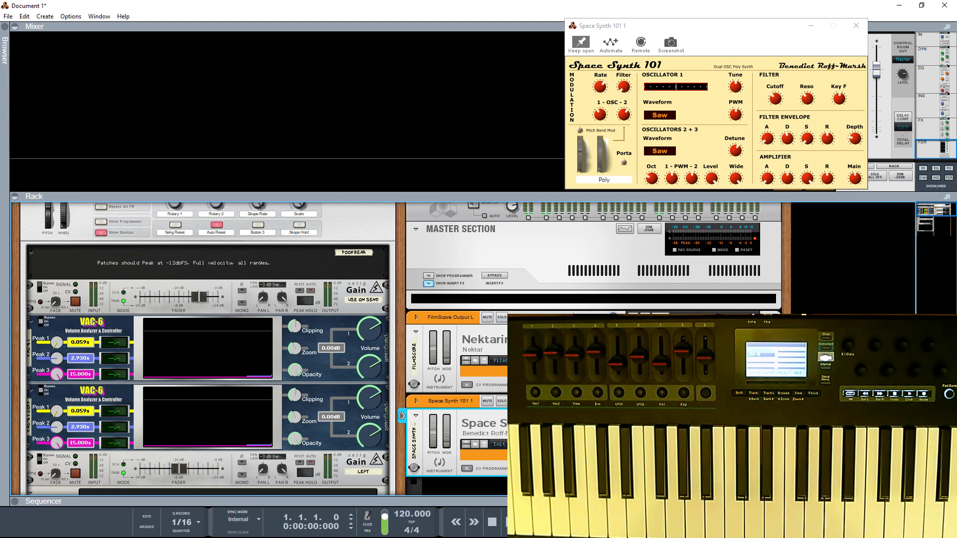
pyautogui.click(414, 356)
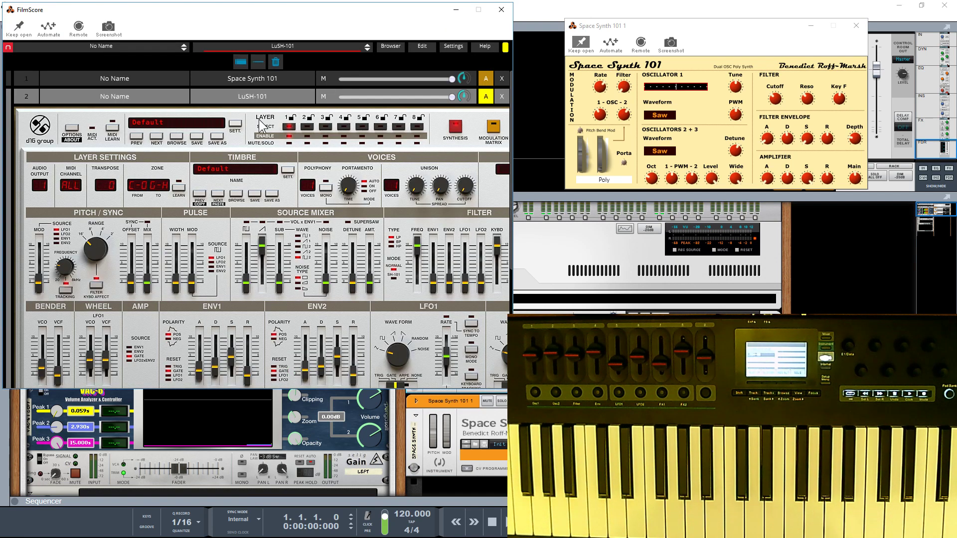
pyautogui.moveTo(241, 9); pyautogui.dragTo(256, 55)
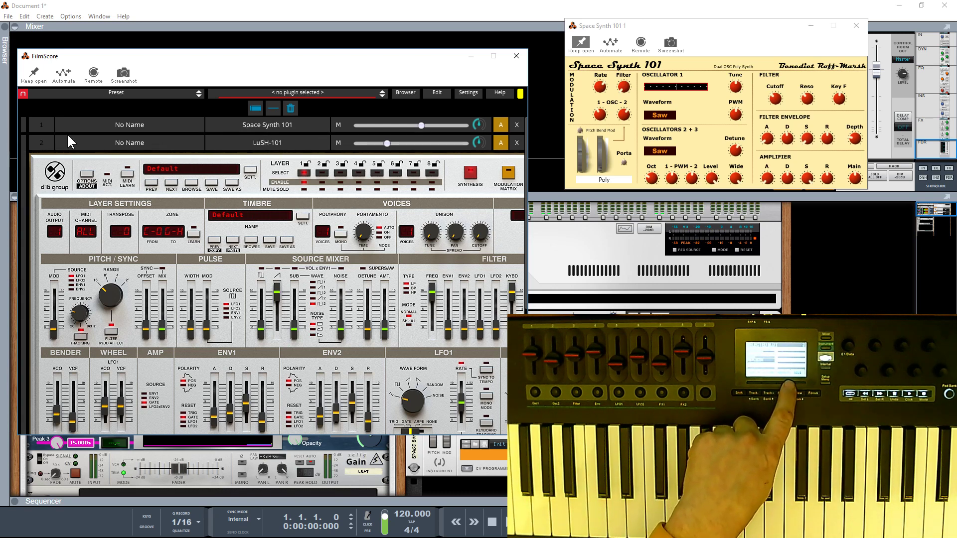
# Collapse the LuSH-101 slot and load Space Synth 102 into slot 3
pyautogui.click(23, 141)
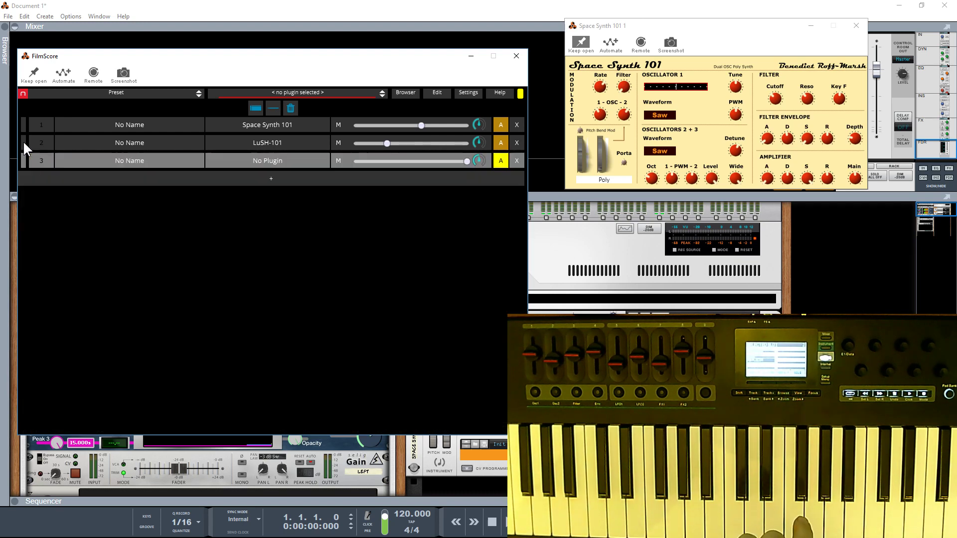
pyautogui.click(268, 161)
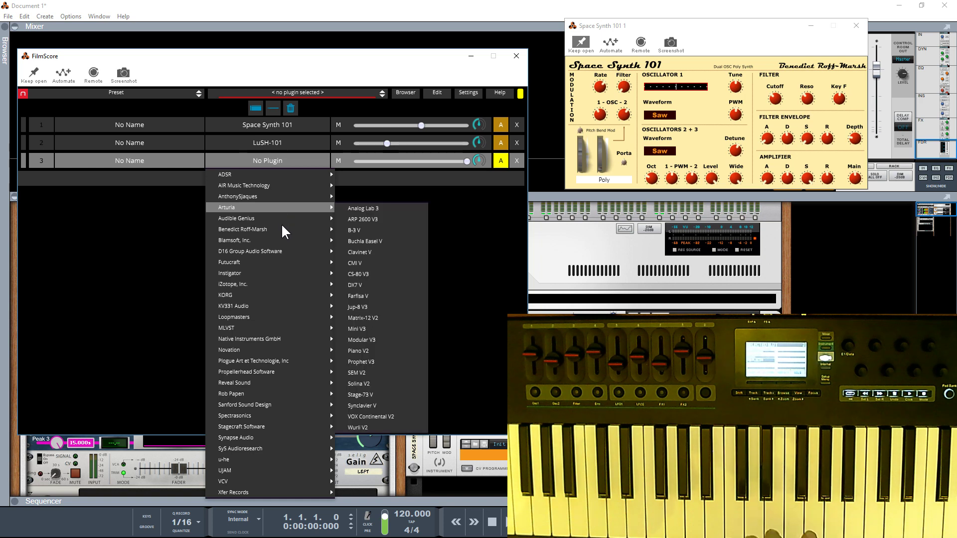
pyautogui.moveTo(254, 228)
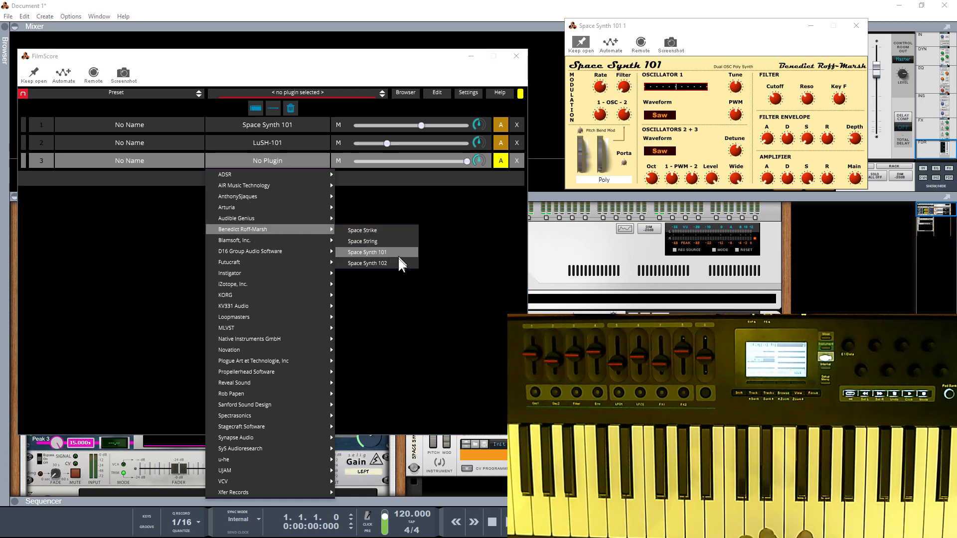
pyautogui.click(369, 264)
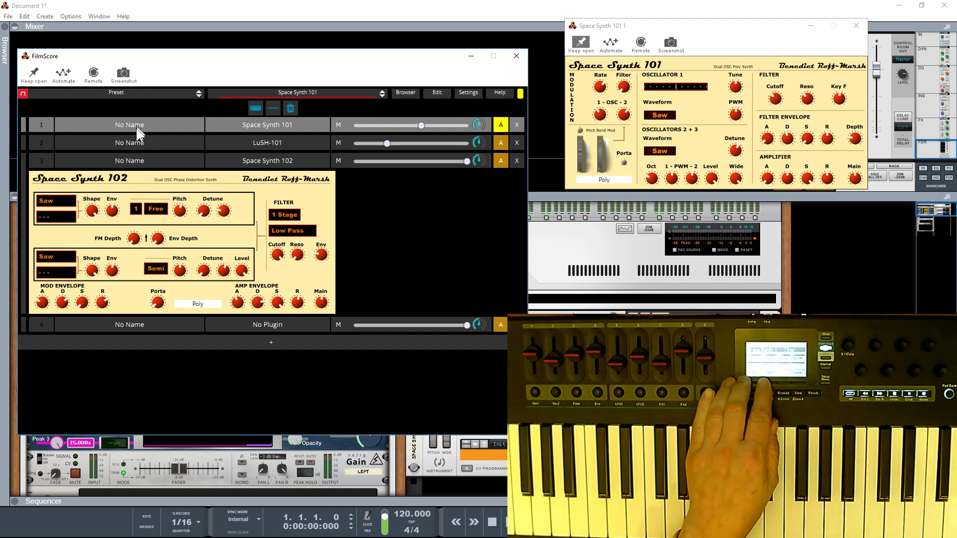
# Select Space Synth 102 in slot 3 and examine the Home and Page B assignments of its default controller mapping
pyautogui.click(26, 162)
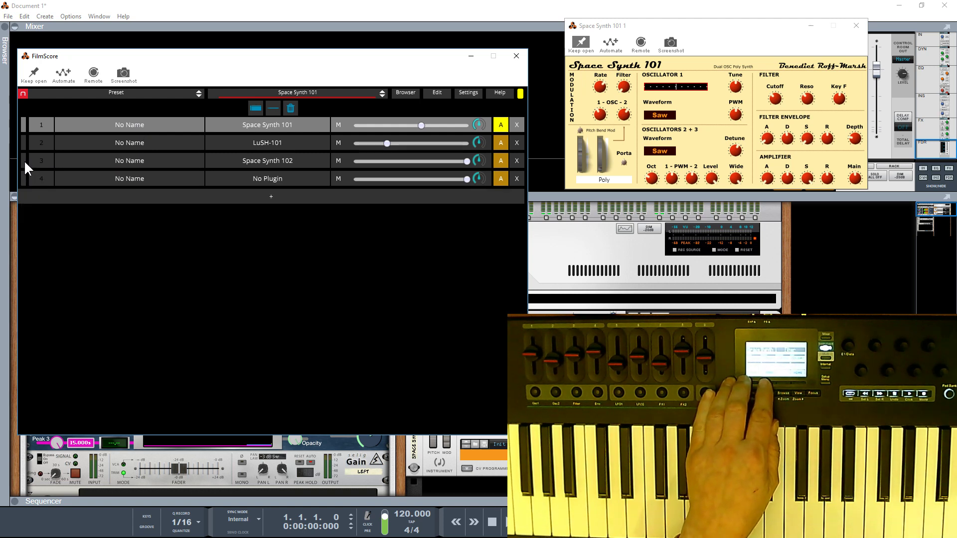
pyautogui.click(23, 159)
pyautogui.click(47, 159)
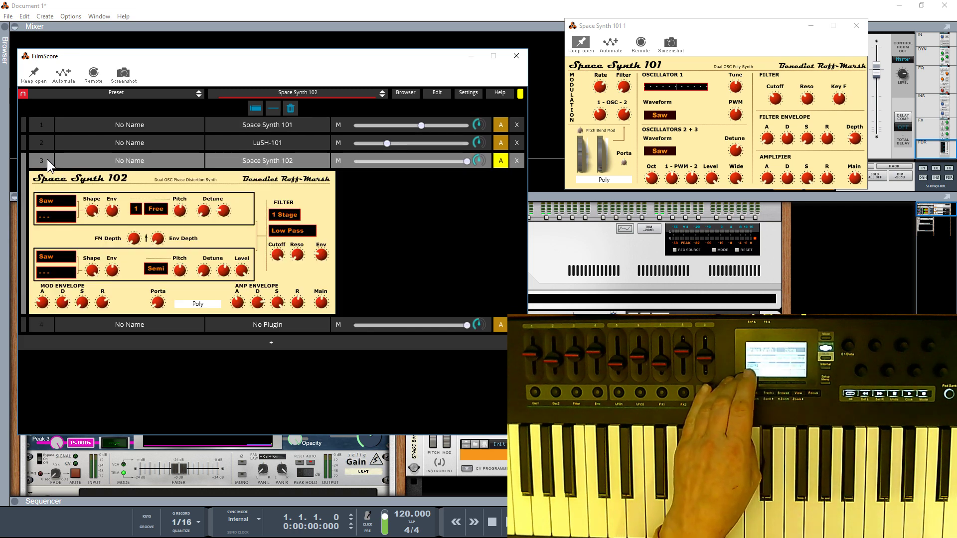
pyautogui.click(435, 93)
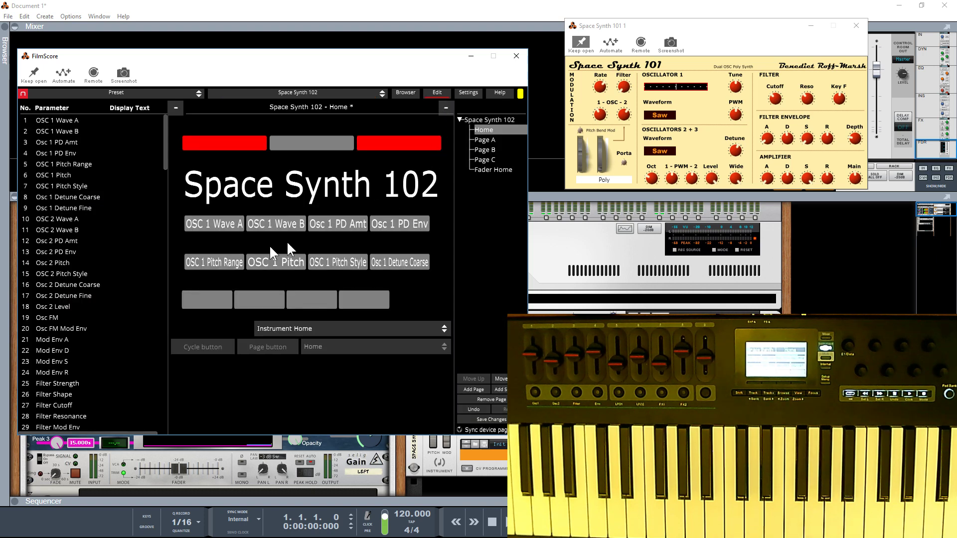
pyautogui.click(482, 156)
pyautogui.click(483, 149)
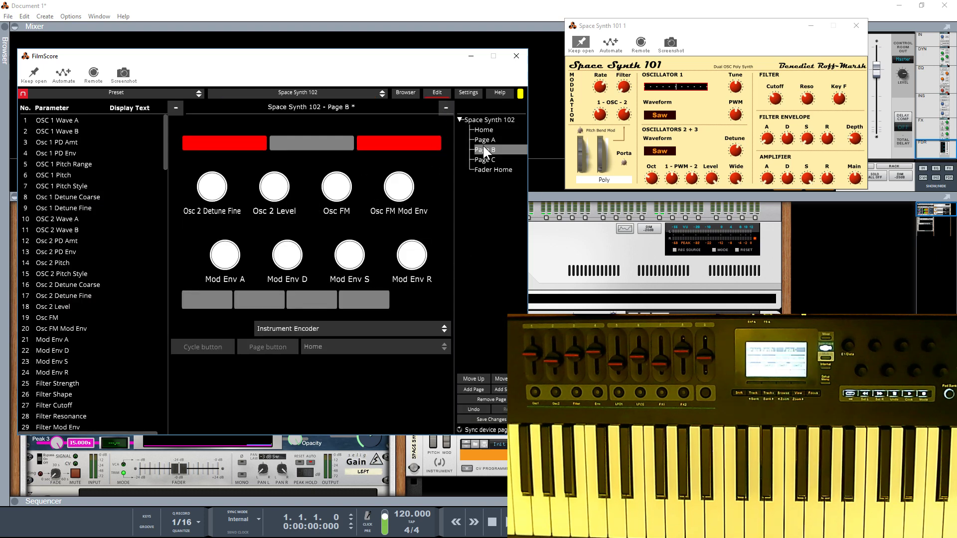
pyautogui.click(316, 92)
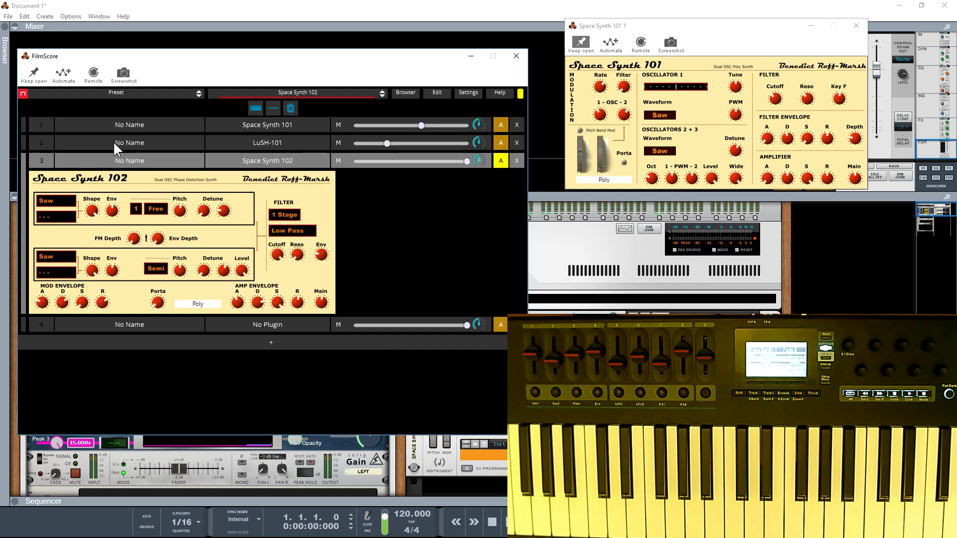
# Expand Space Synth 101 in slot 1 and open its customised mapping at the Home page
pyautogui.click(36, 123)
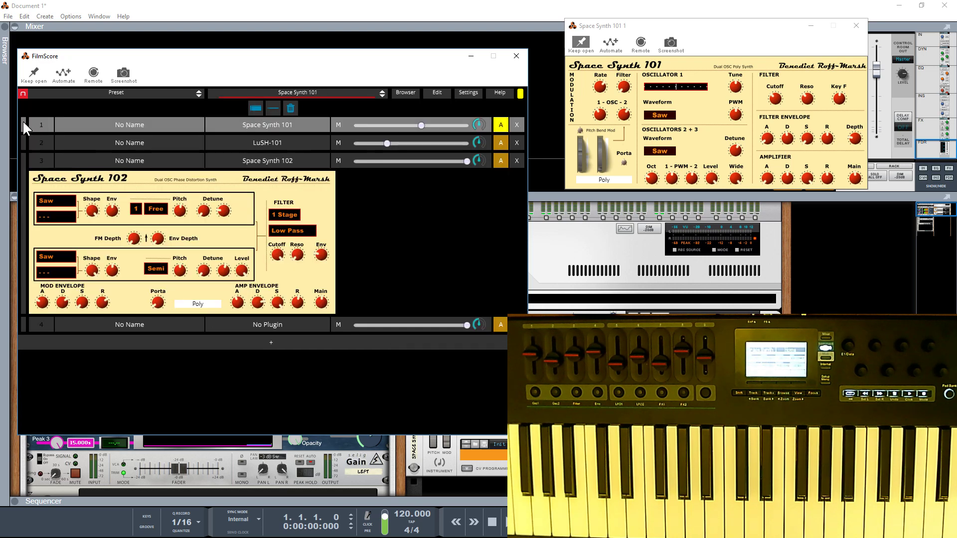
pyautogui.click(23, 122)
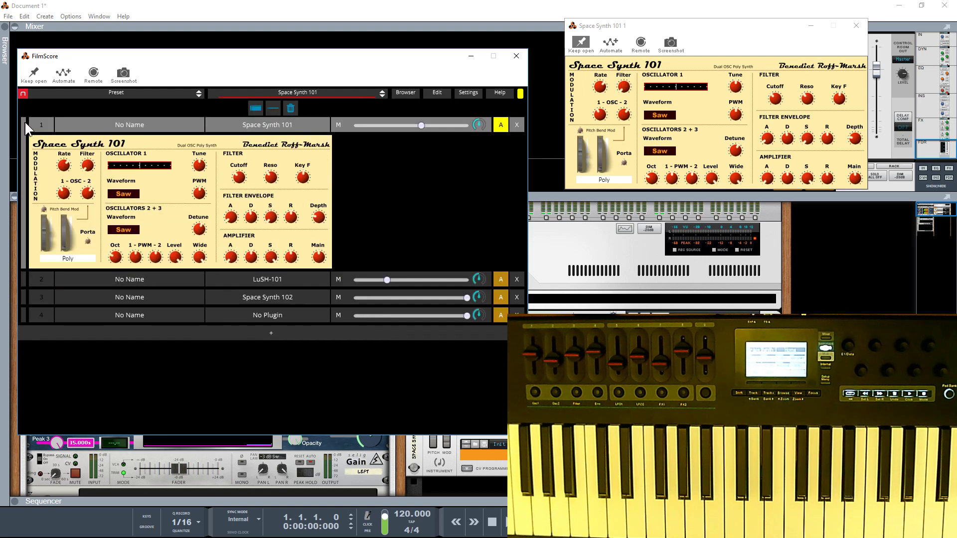
pyautogui.click(437, 91)
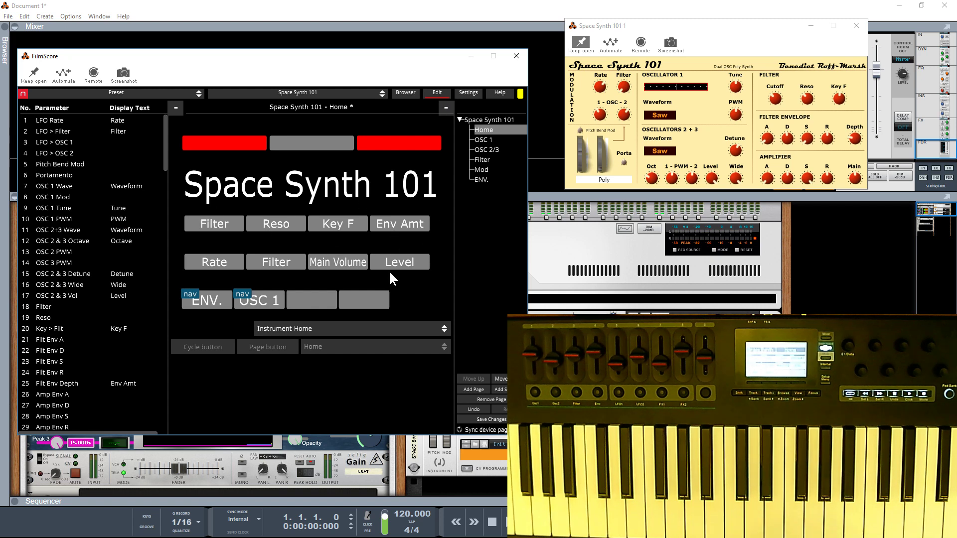